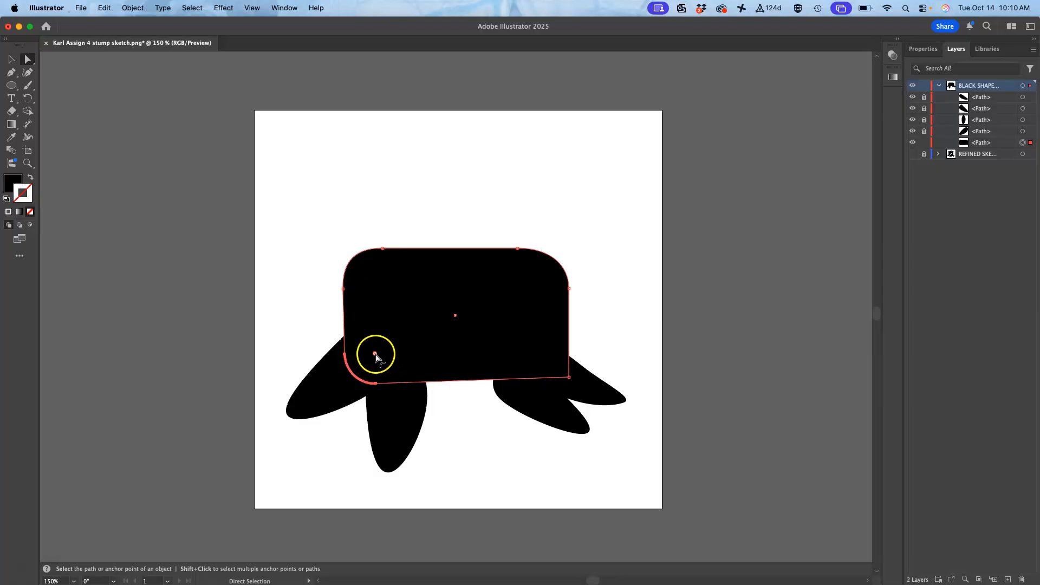
# Round the black stump body's lower-right corner and stretch its curve outward along the rightmost root by pulling the anchor's handle
pyautogui.click(568, 377)
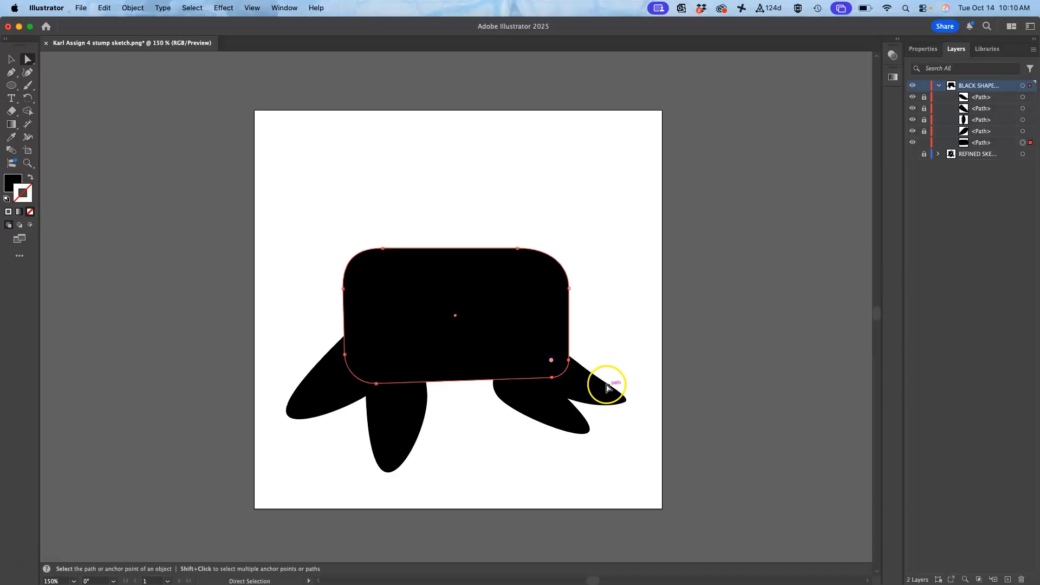
pyautogui.click(592, 349)
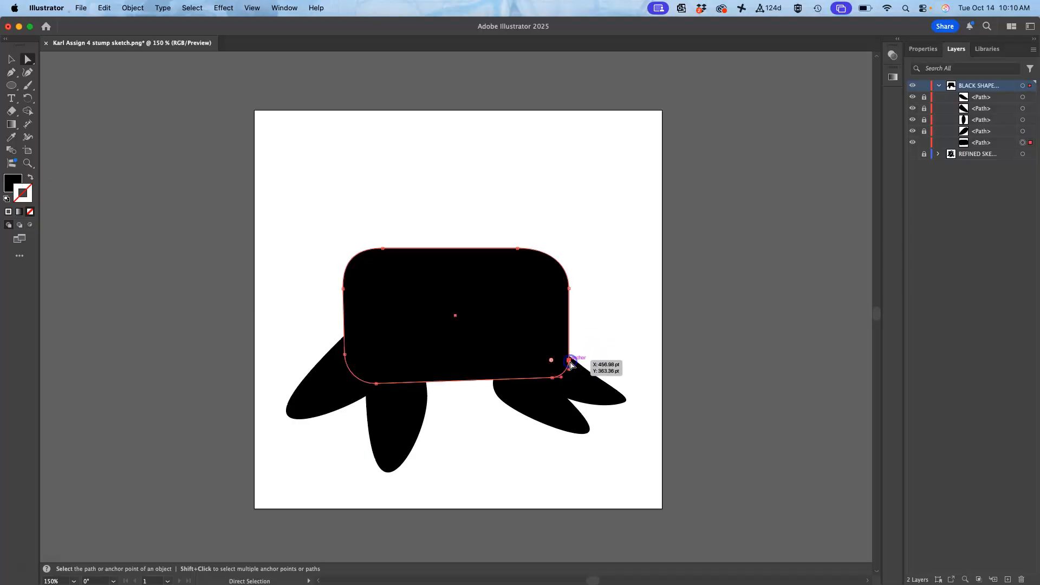
pyautogui.click(570, 360)
pyautogui.moveTo(572, 373); pyautogui.dragTo(665, 431)
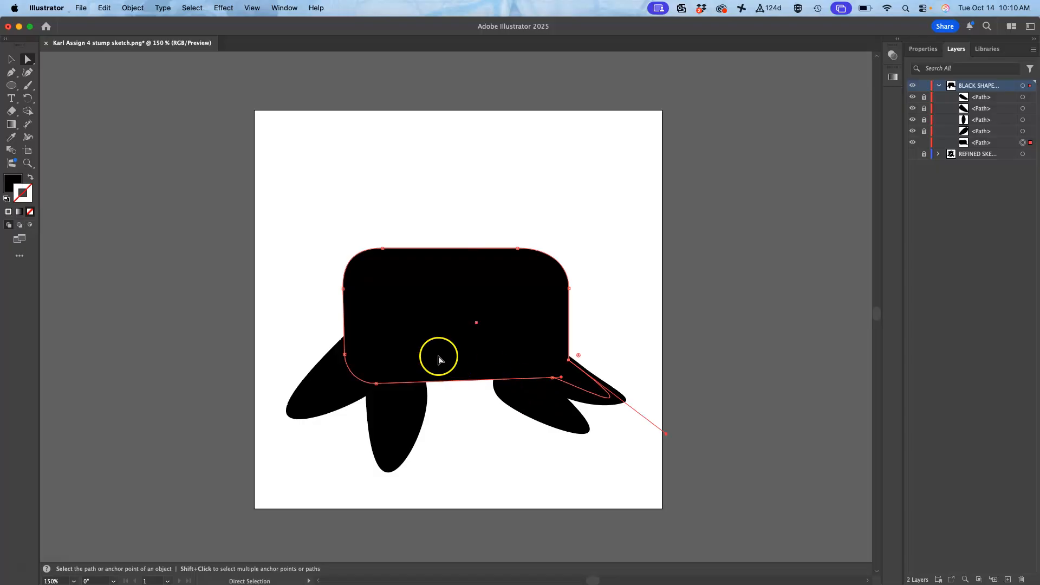
pyautogui.click(354, 316)
# Unlock the four locked root paths in the BLACK SHAPES layer so the left root can be edited
pyautogui.moveTo(340, 349); pyautogui.dragTo(339, 348)
pyautogui.click(339, 350)
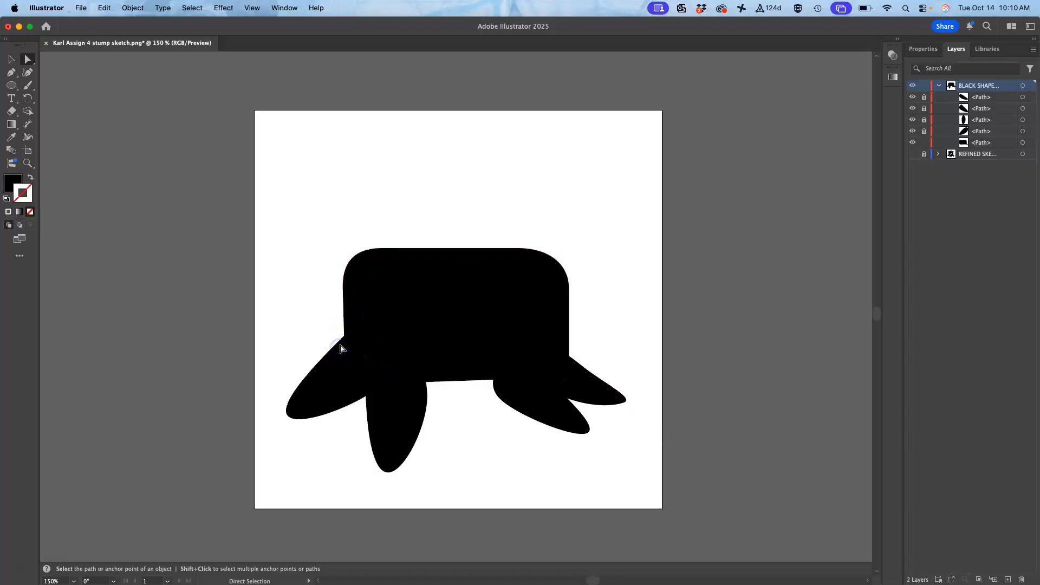
pyautogui.click(924, 98)
pyautogui.moveTo(924, 102); pyautogui.dragTo(924, 133)
# Select the far-left root path and move its upper-right anchor point farther left within the stump body
pyautogui.click(412, 363)
pyautogui.moveTo(412, 363); pyautogui.dragTo(343, 340)
pyautogui.press('super+equal')
pyautogui.press('super+equal')
pyautogui.press('super+equal')
pyautogui.press('super+equal')
pyautogui.press('super+equal')
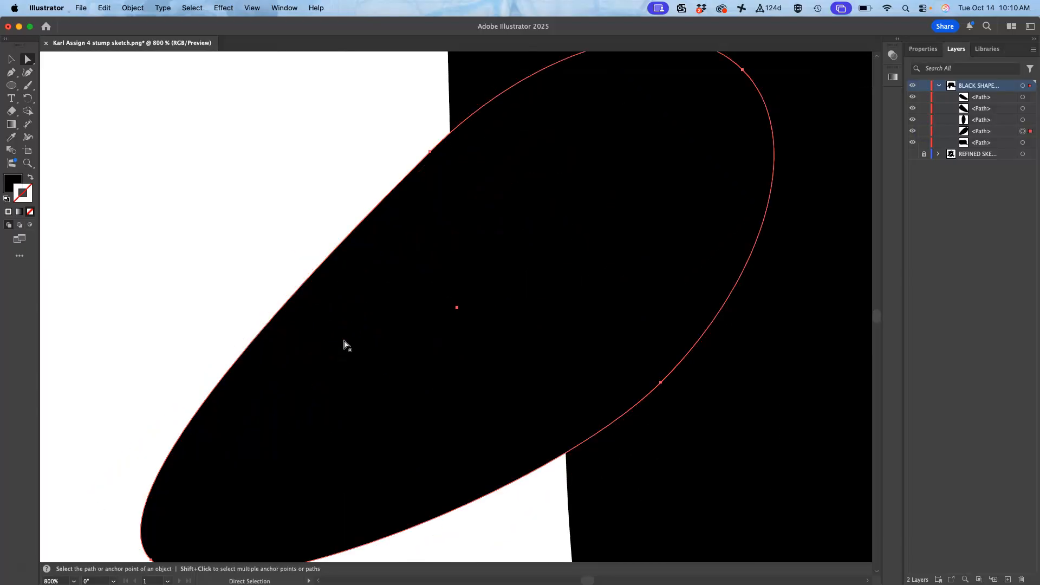
pyautogui.scroll(5, 345, 344)
pyautogui.click(471, 266)
pyautogui.click(471, 196)
pyautogui.click(440, 268)
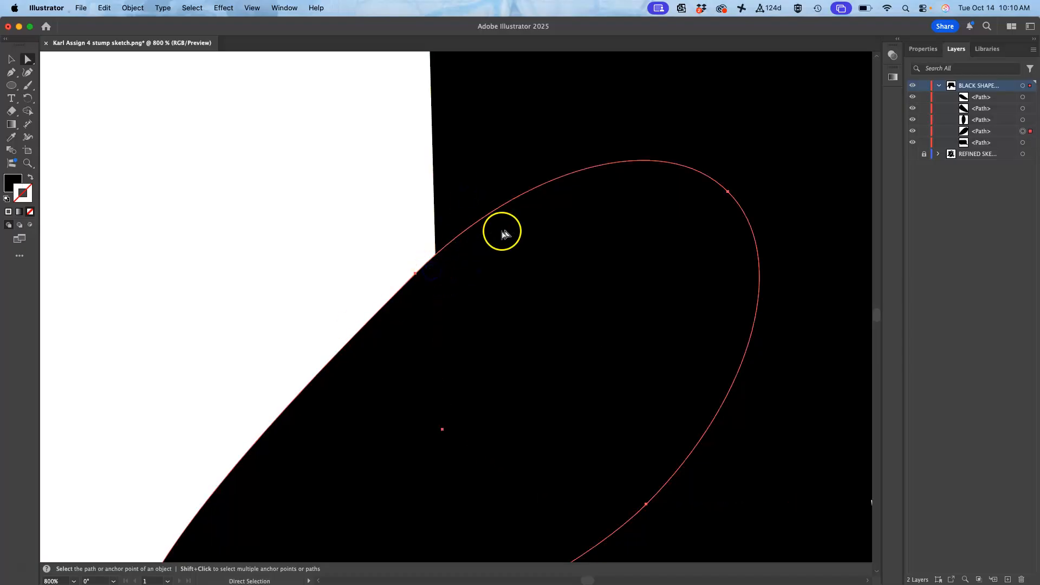
pyautogui.click(394, 219)
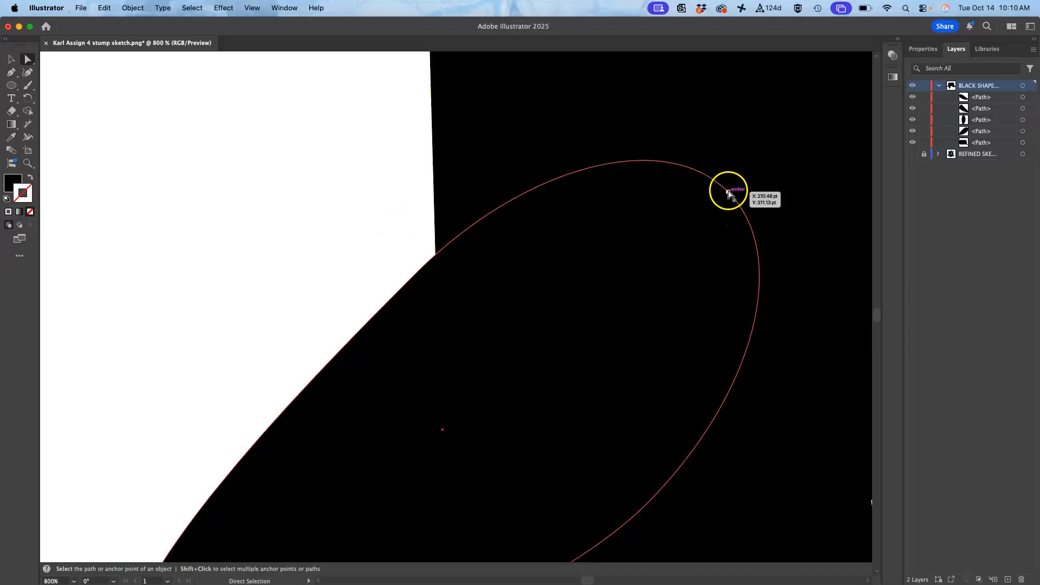
pyautogui.moveTo(729, 193); pyautogui.dragTo(581, 160)
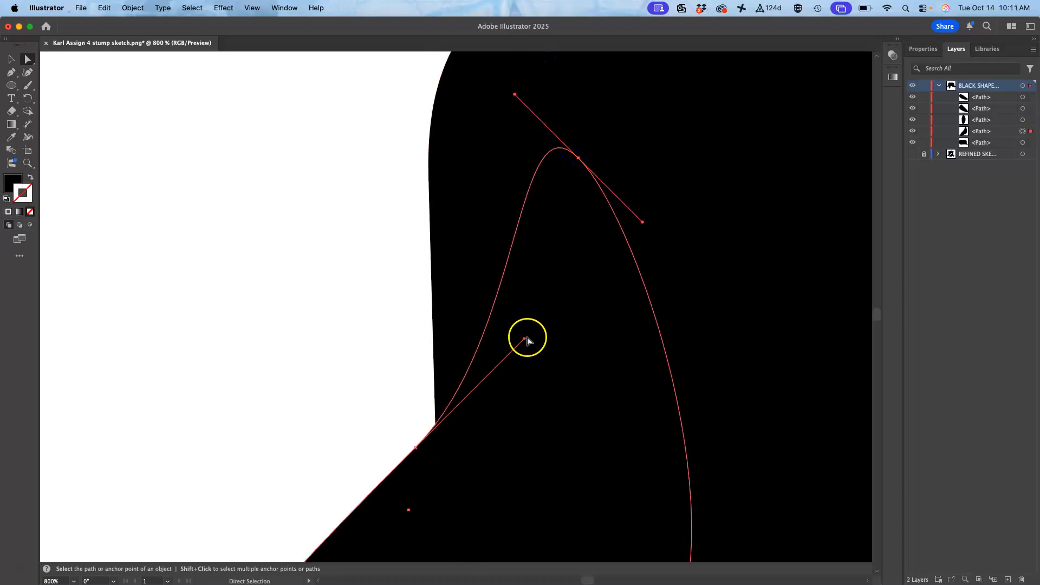
# Adjust the direction handle on the left root's upper side to curve its edge smoothly into the stump body
pyautogui.moveTo(524, 340); pyautogui.dragTo(486, 298)
pyautogui.click(401, 410)
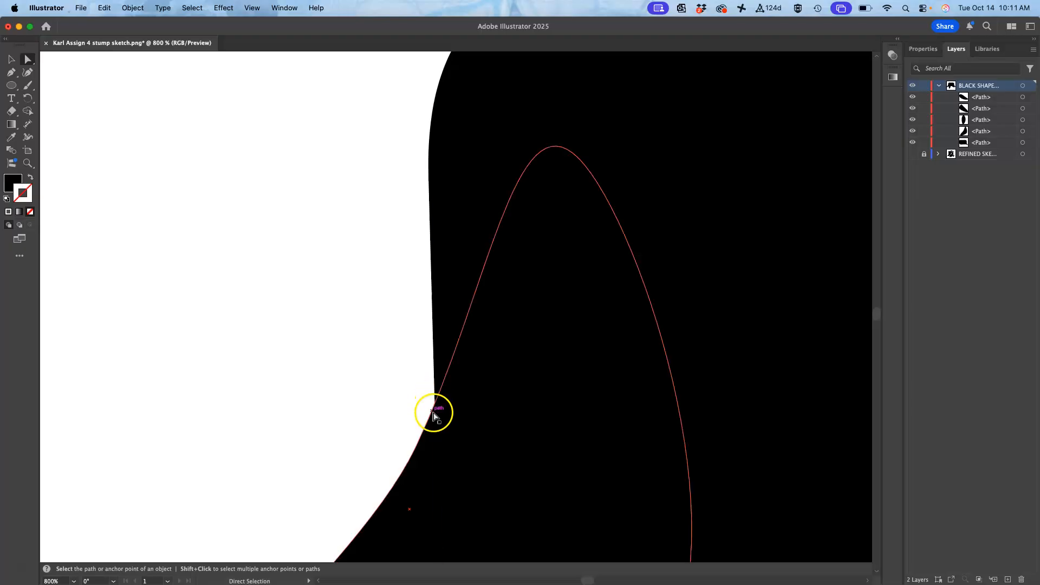
pyautogui.press('super+minus')
pyautogui.press('super+minus')
pyautogui.press('super+minus')
pyautogui.press('super+minus')
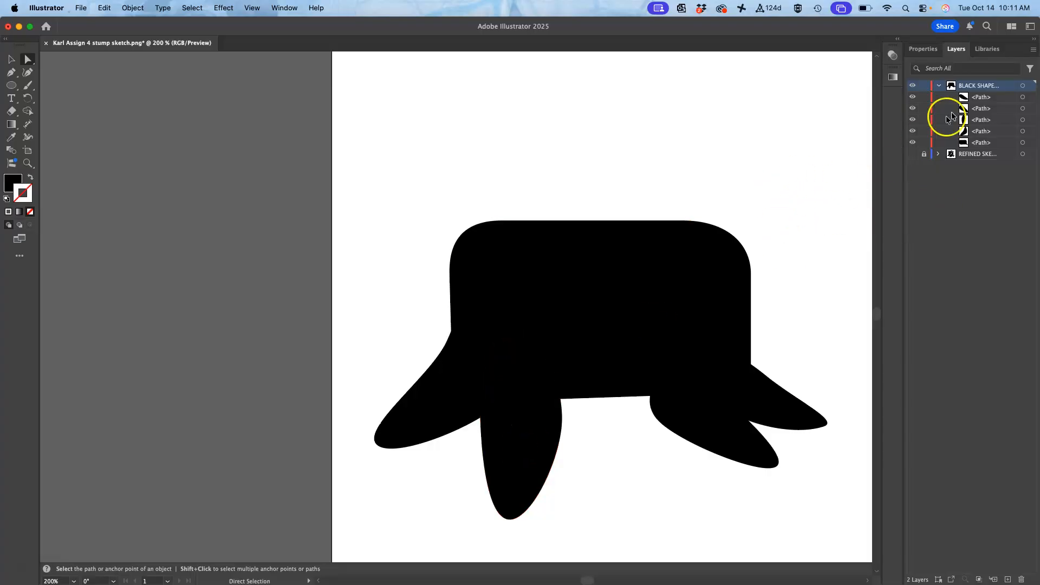
# Show the REFINED SKETCH layer and hide all five black paths in the BLACK SHAPES layer
pyautogui.click(912, 155)
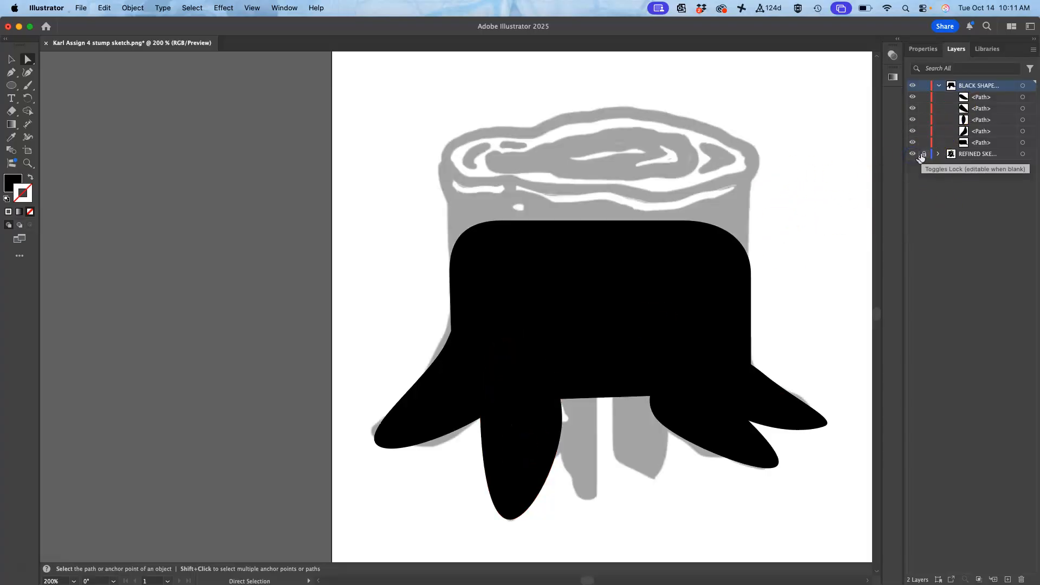
pyautogui.click(913, 97)
pyautogui.click(913, 98)
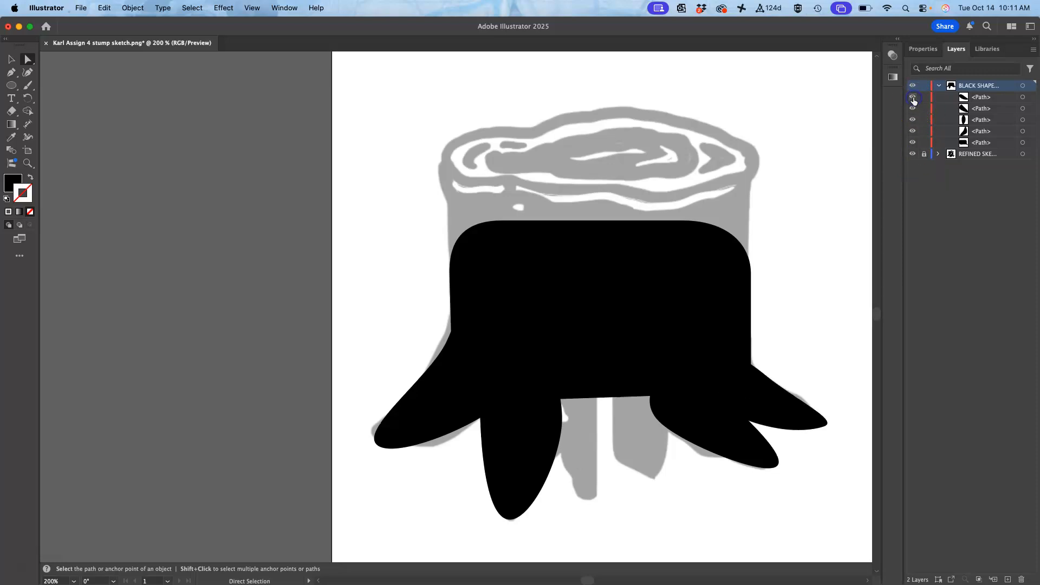
pyautogui.click(914, 97)
pyautogui.click(914, 108)
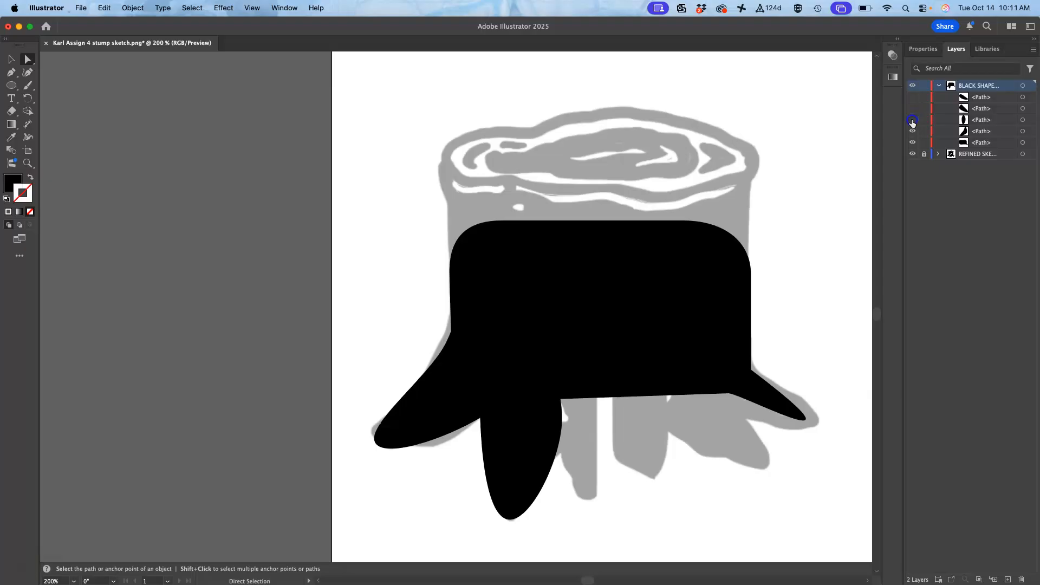
pyautogui.click(913, 119)
pyautogui.click(913, 131)
pyautogui.click(912, 142)
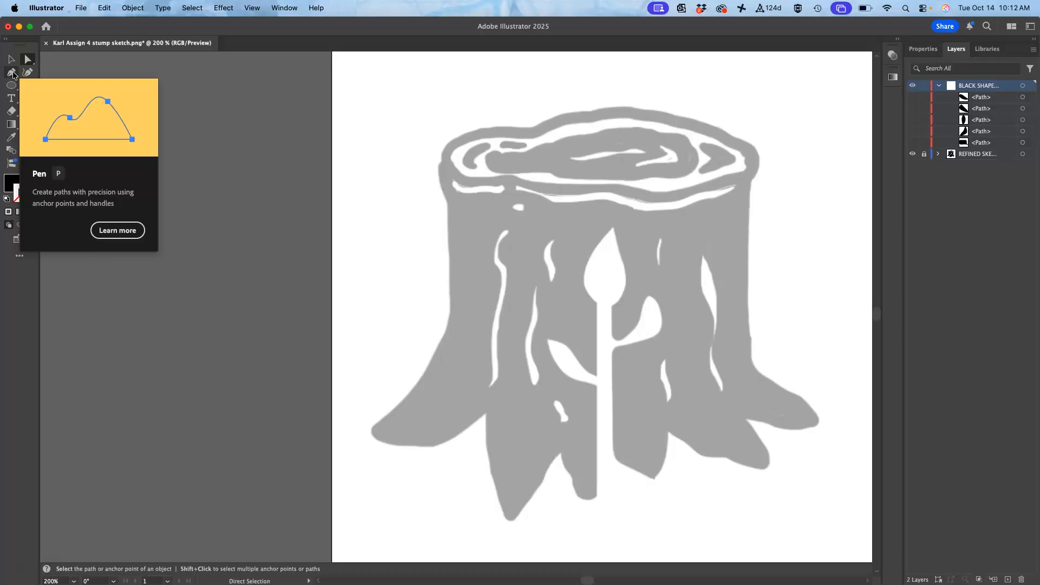
# Start a Pen tool outline at the left root's tip and trace up the trunk's left side to just below the rim
pyautogui.click(12, 74)
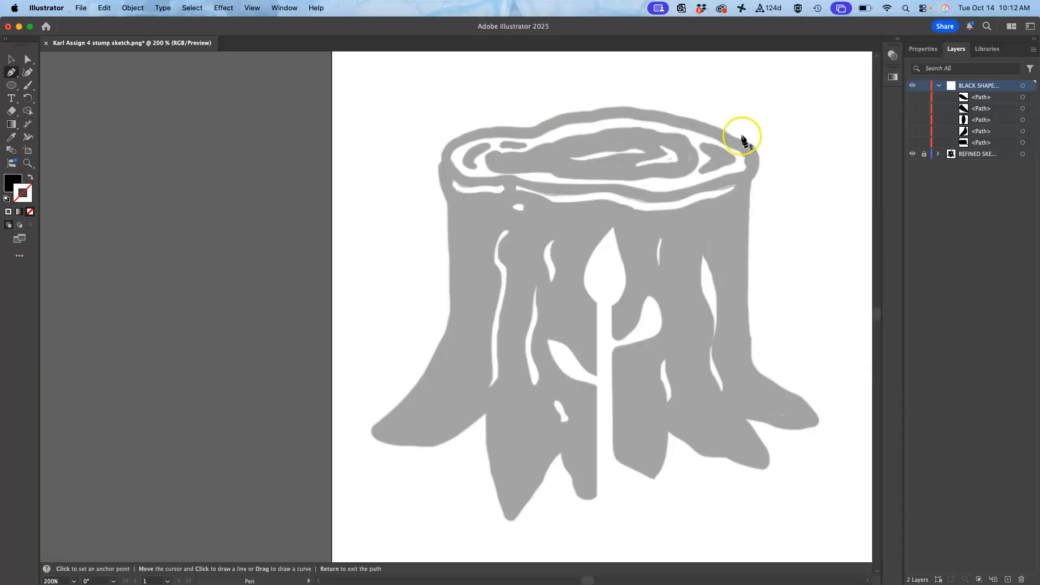
pyautogui.click(366, 430)
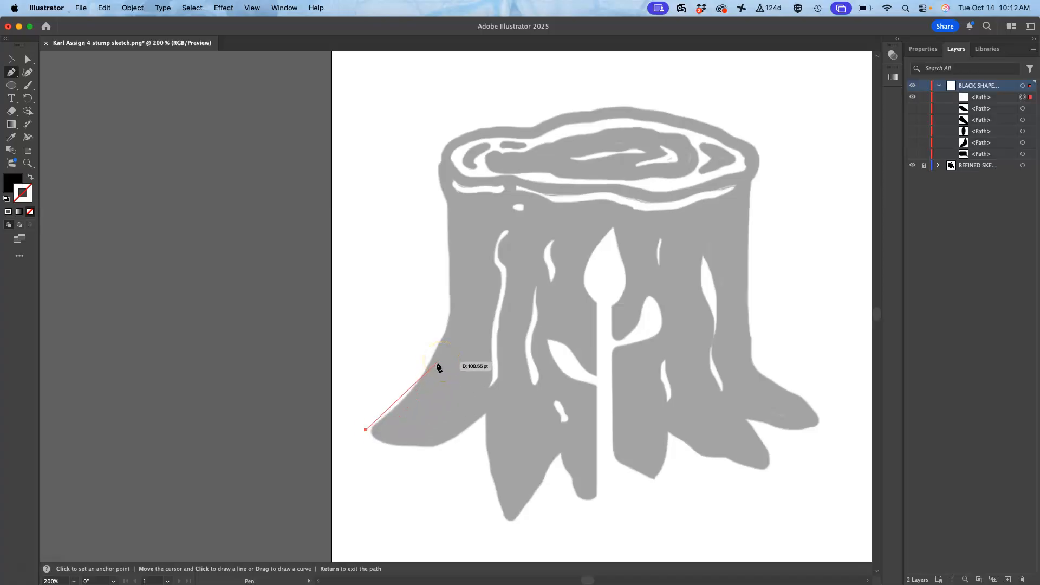
pyautogui.click(431, 364)
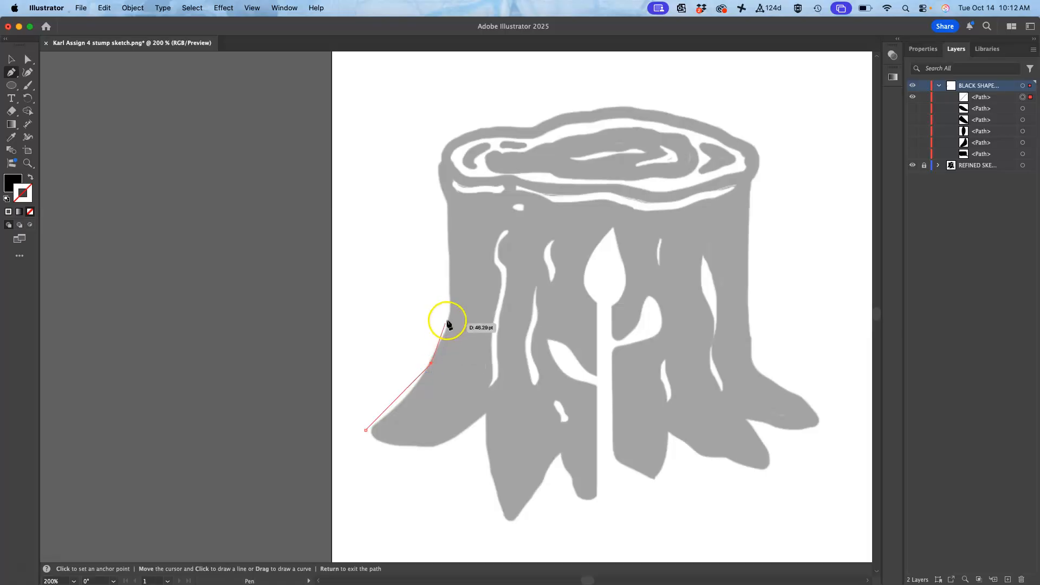
pyautogui.click(450, 311)
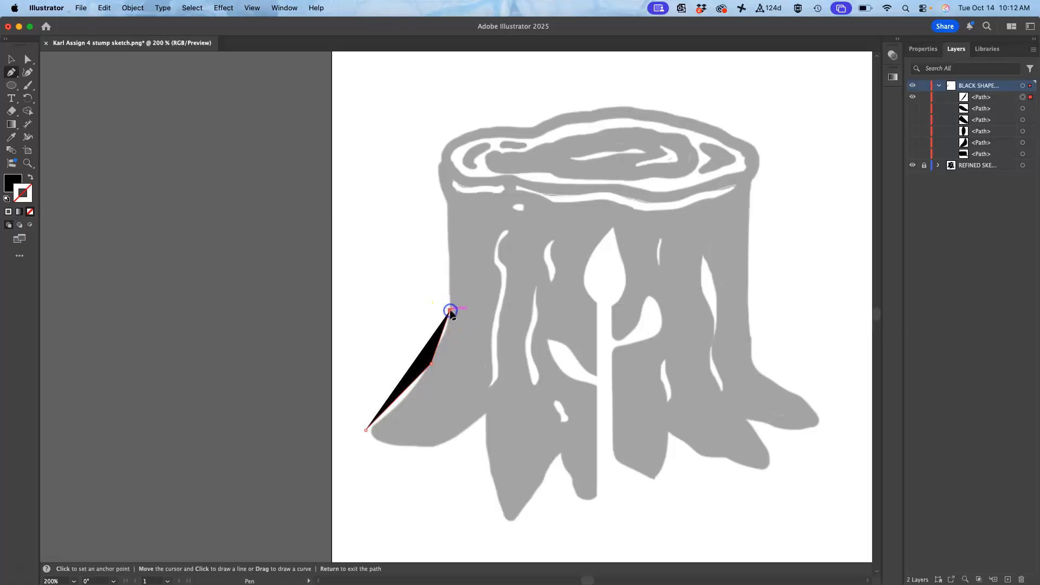
pyautogui.click(450, 231)
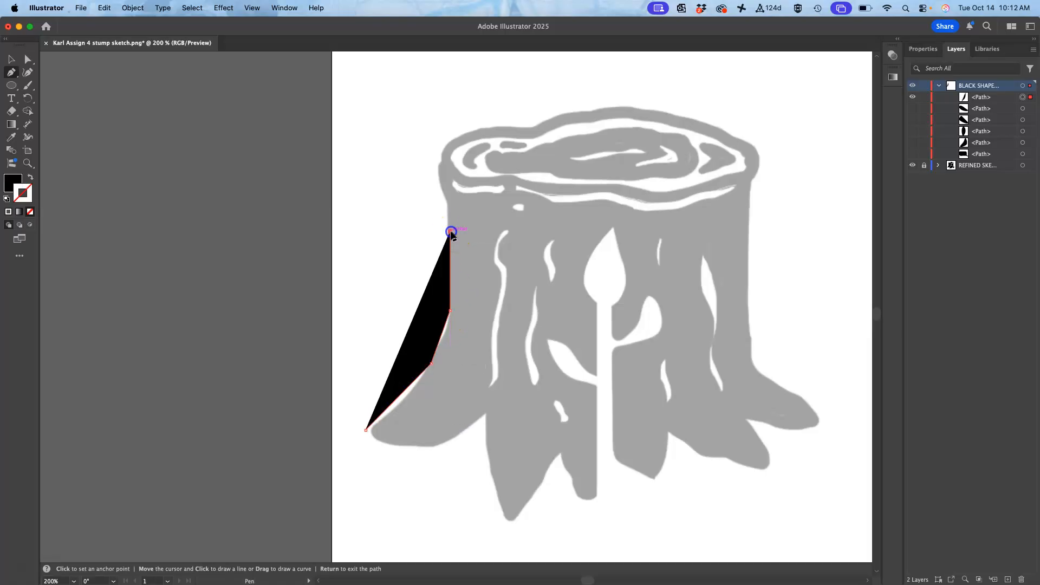
pyautogui.click(449, 201)
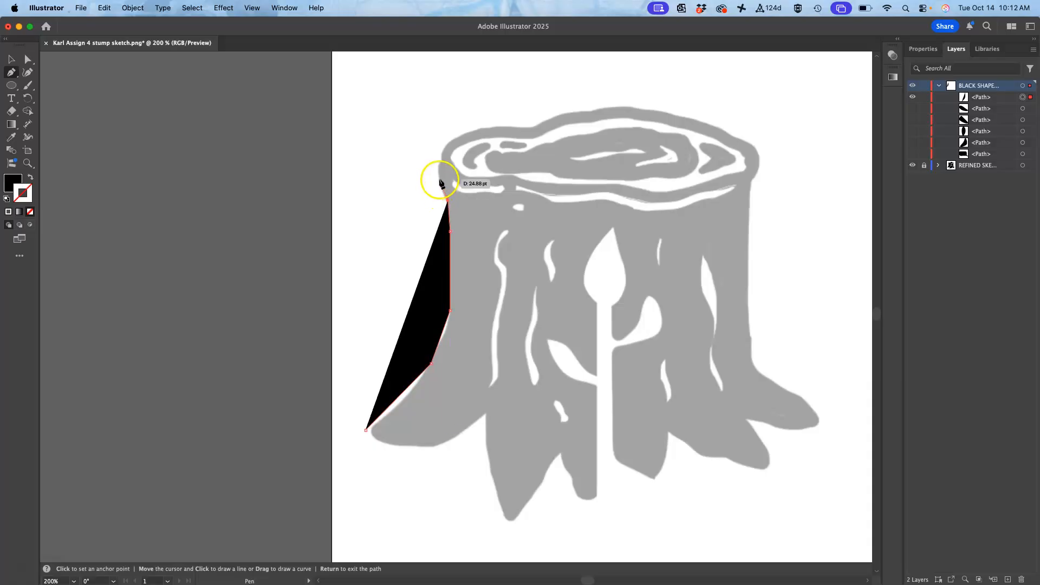
# Continue the Pen outline around the rim's left end and along its upper edge to the highest point
pyautogui.click(439, 179)
pyautogui.click(439, 157)
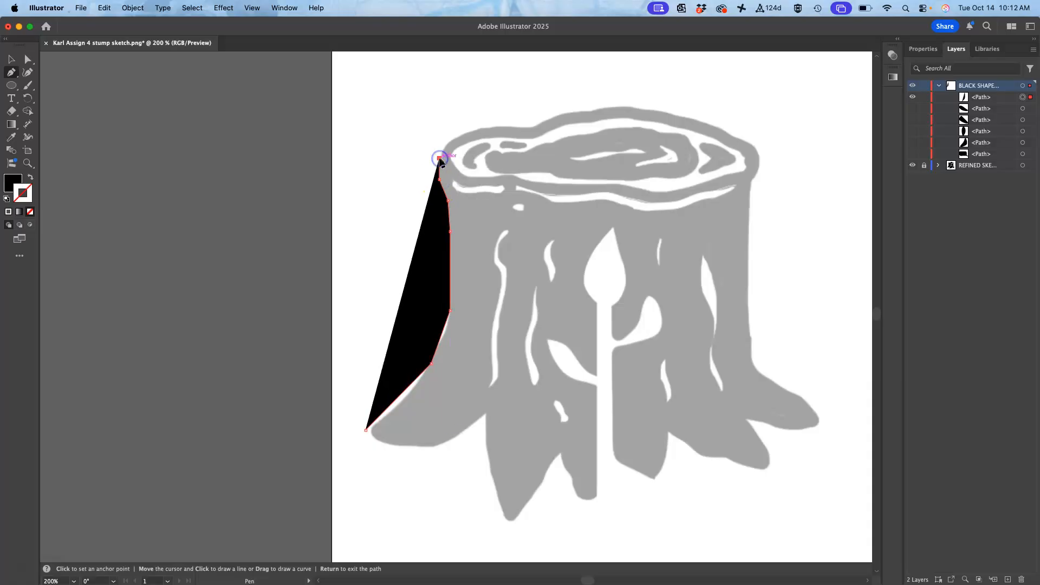
pyautogui.click(455, 137)
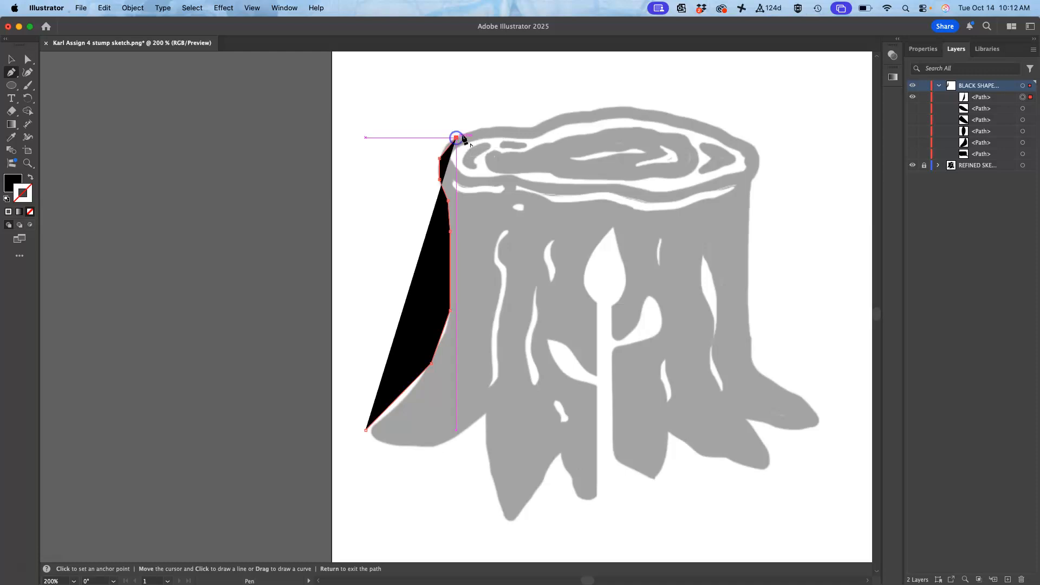
pyautogui.click(486, 128)
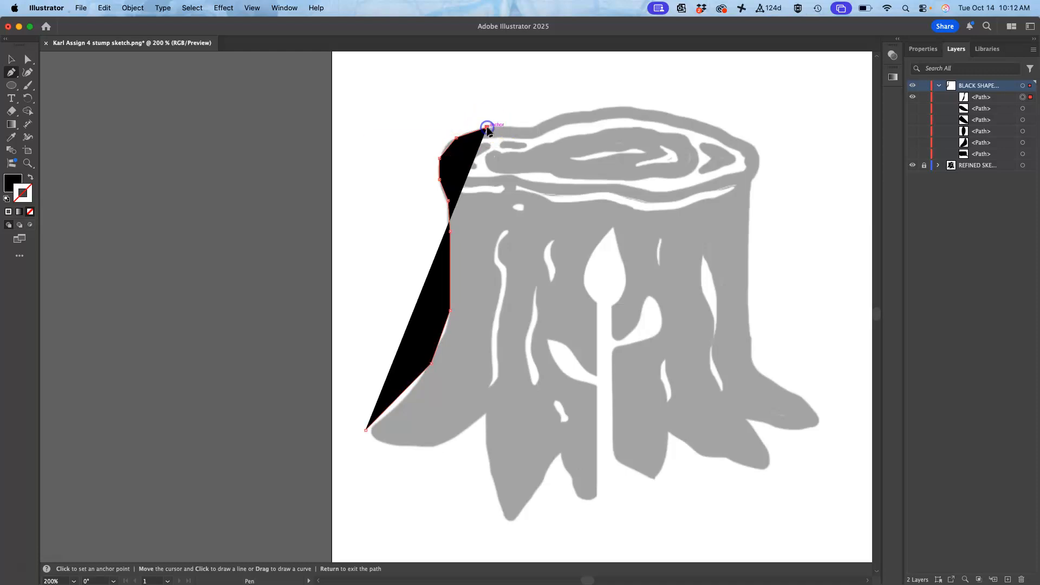
pyautogui.click(533, 129)
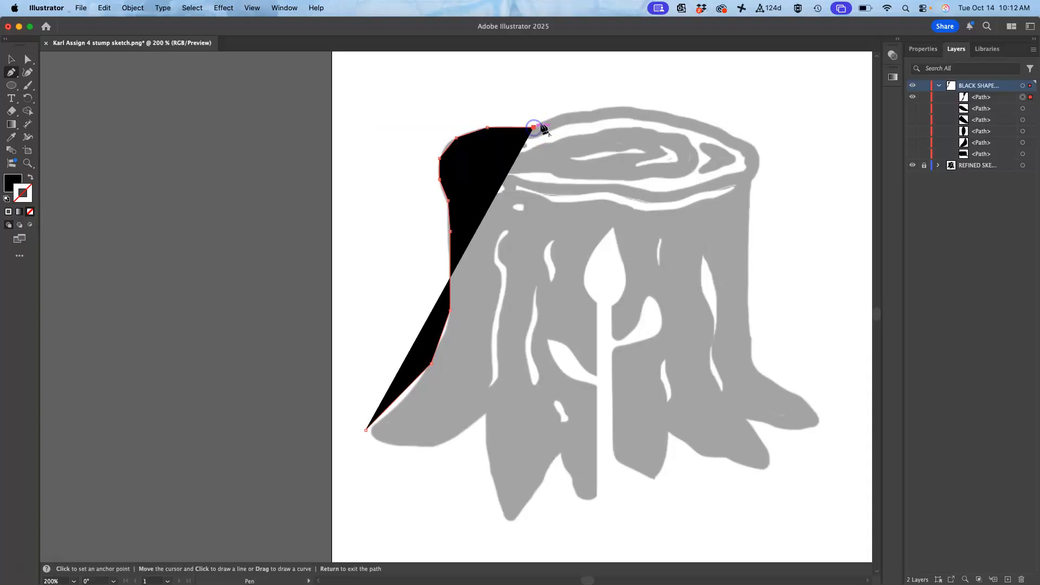
pyautogui.click(562, 113)
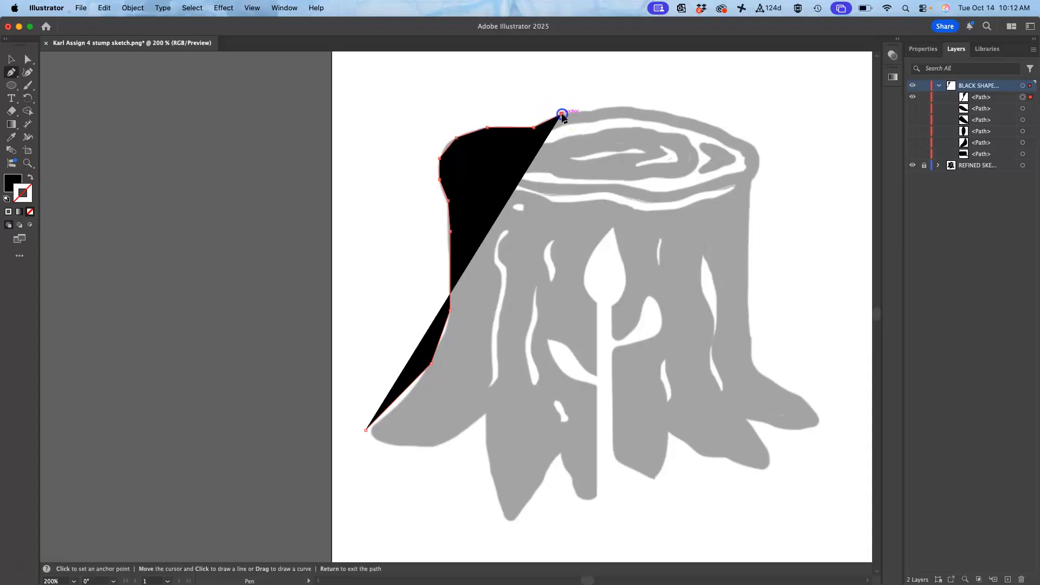
pyautogui.click(591, 111)
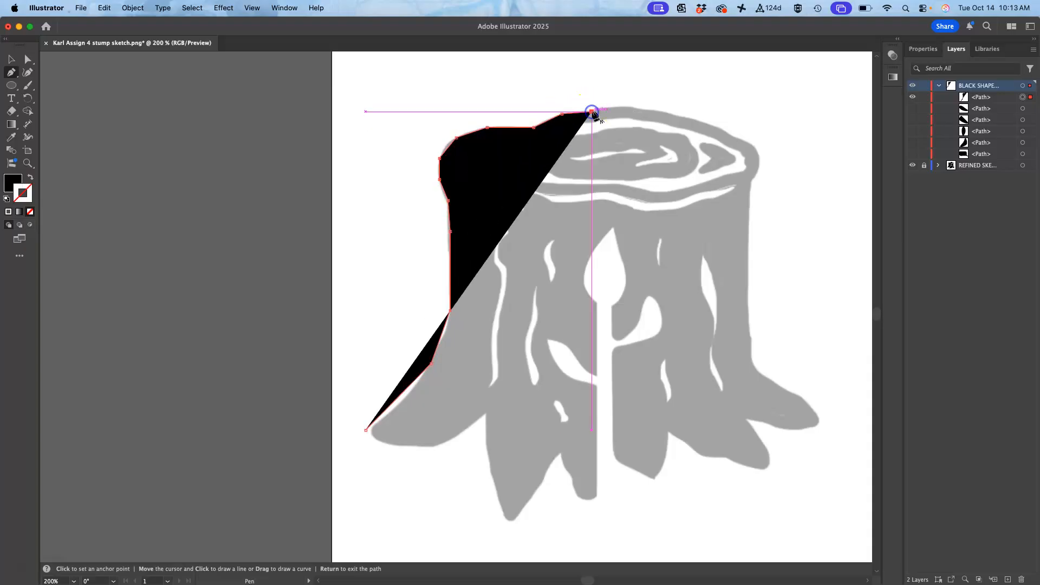
pyautogui.click(622, 105)
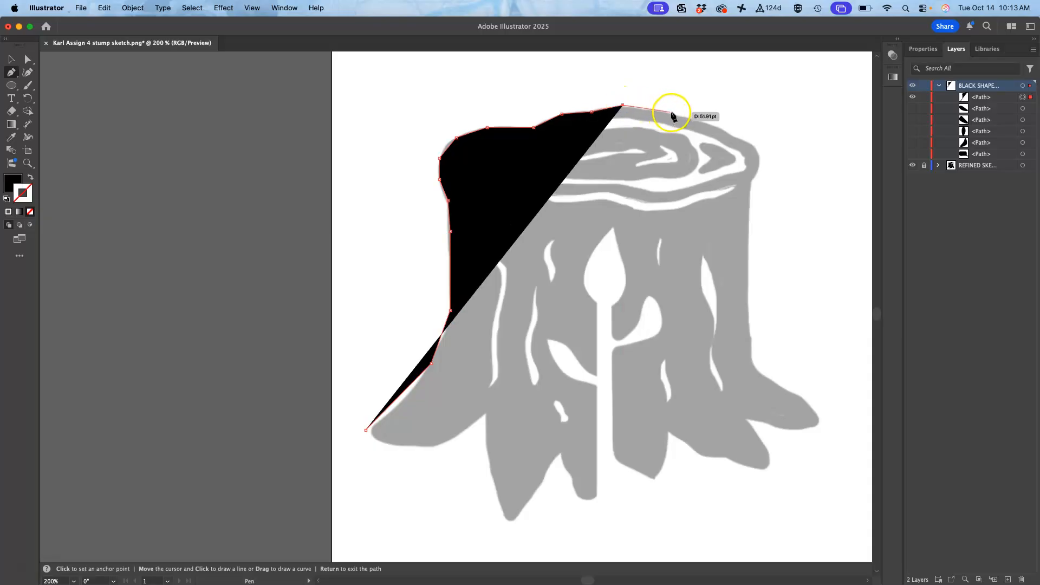
# Trace the rim's upper edge down to the right and around its right end to the top of the trunk side
pyautogui.click(689, 117)
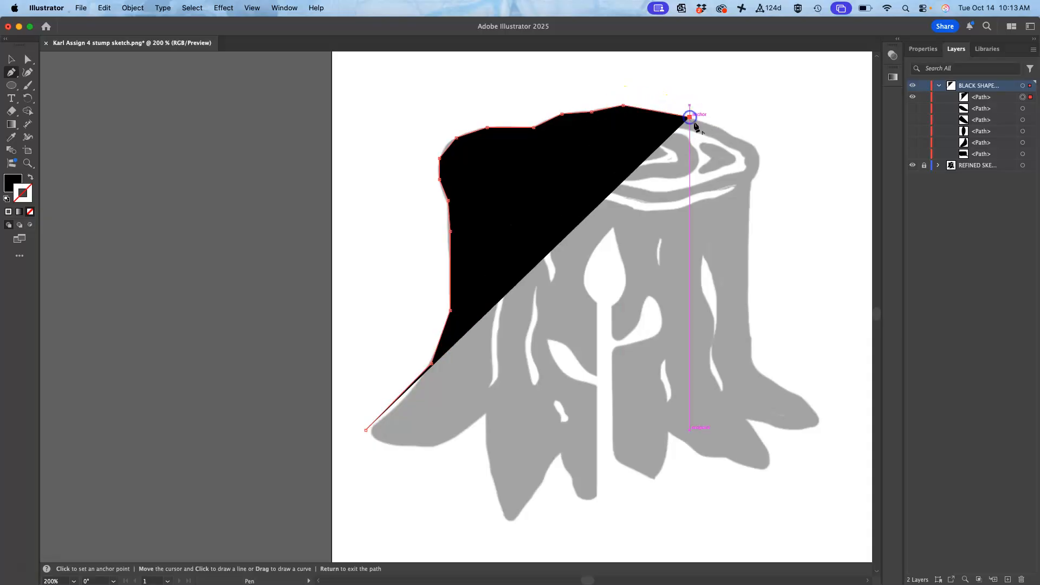
pyautogui.click(726, 131)
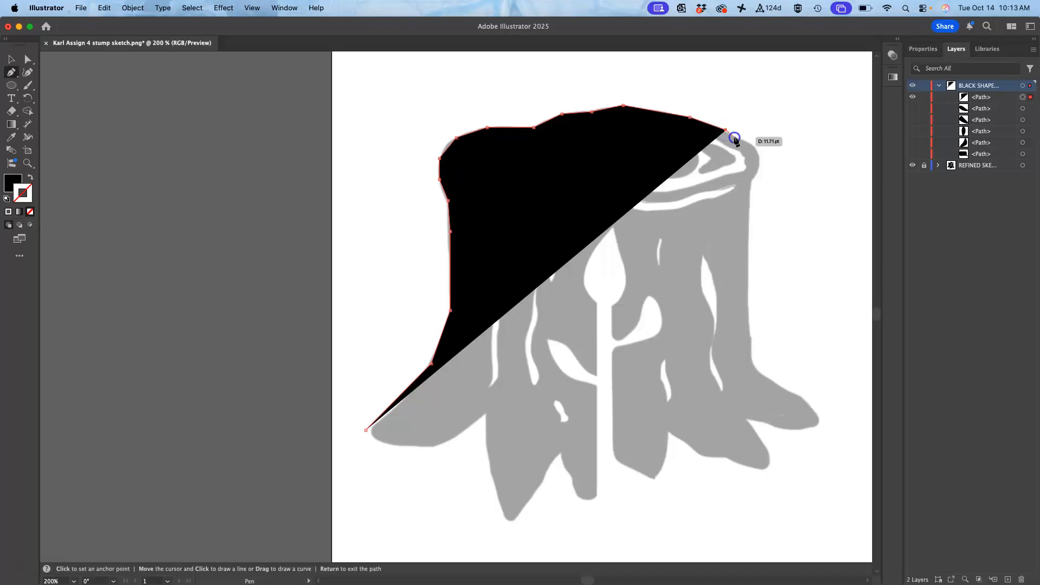
pyautogui.click(754, 145)
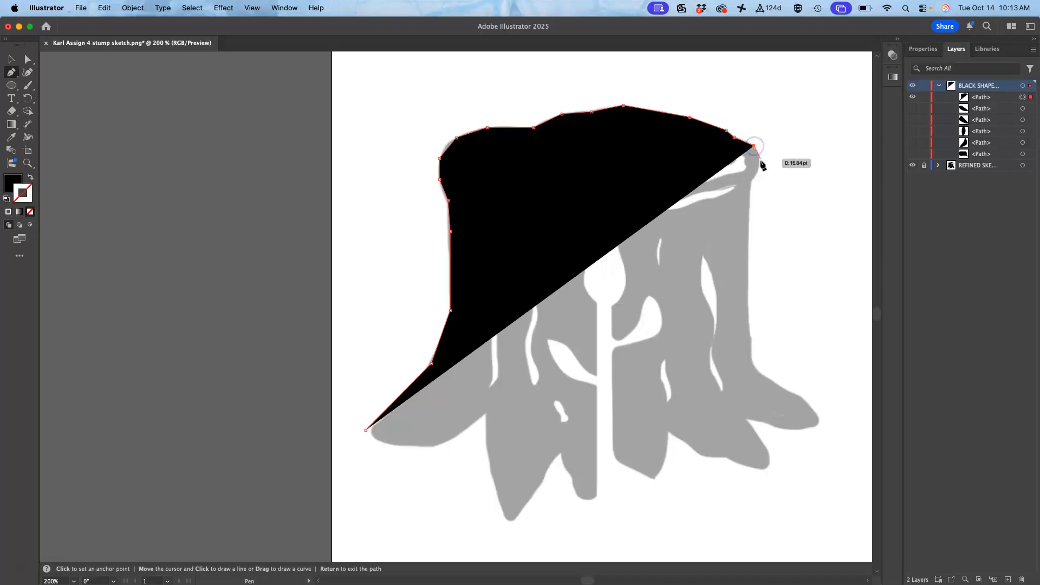
pyautogui.click(761, 163)
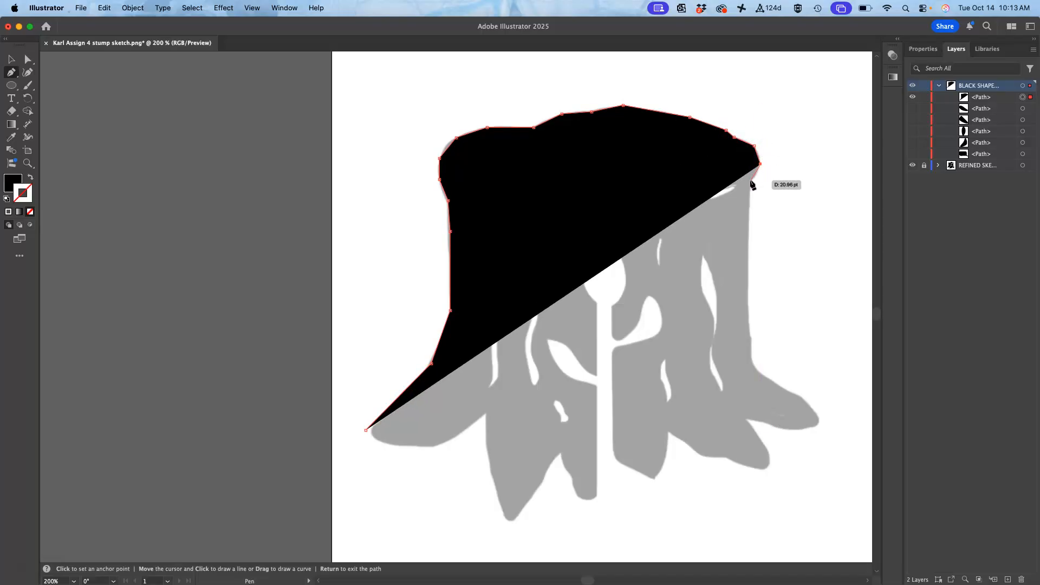
pyautogui.click(750, 182)
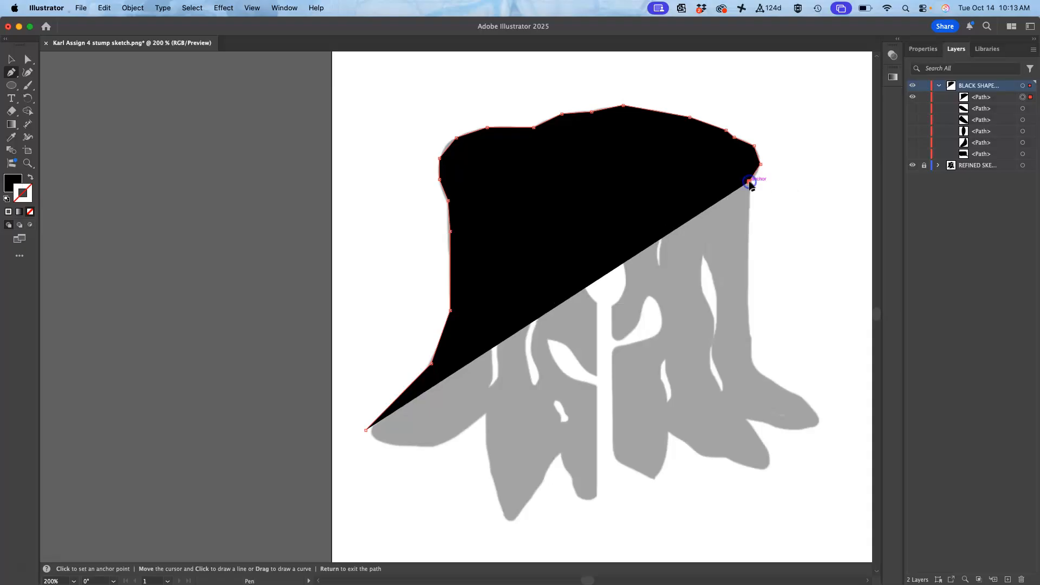
# Continue the Pen outline down the trunk's right side and around the outermost right root to the notch beneath it
pyautogui.click(749, 259)
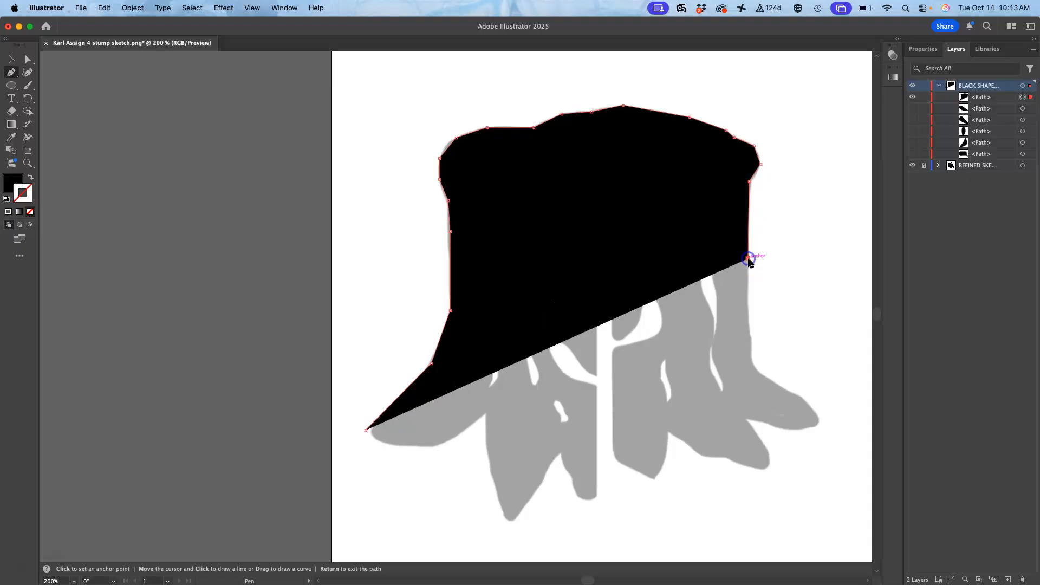
pyautogui.click(752, 363)
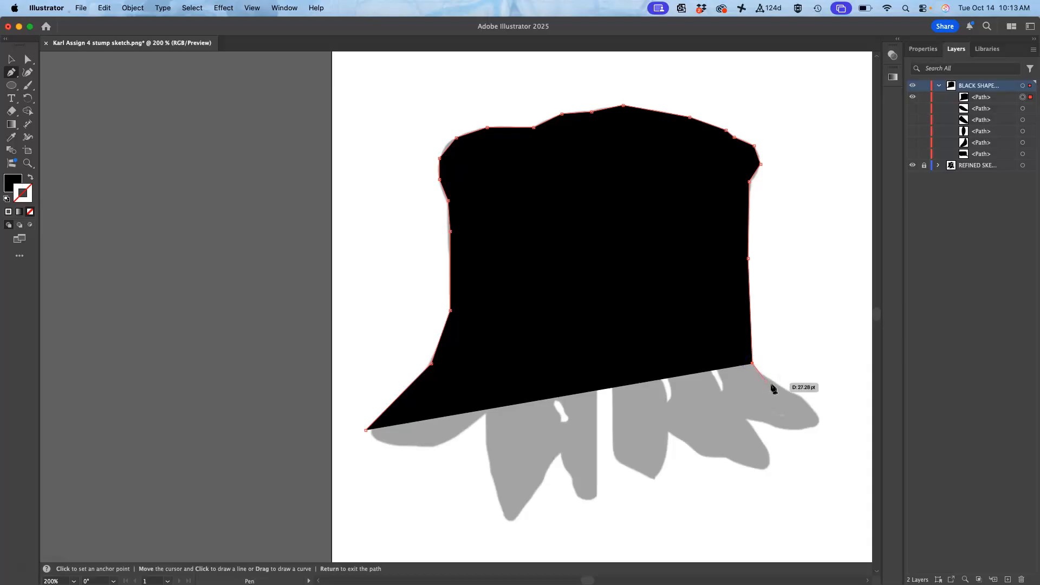
pyautogui.click(777, 387)
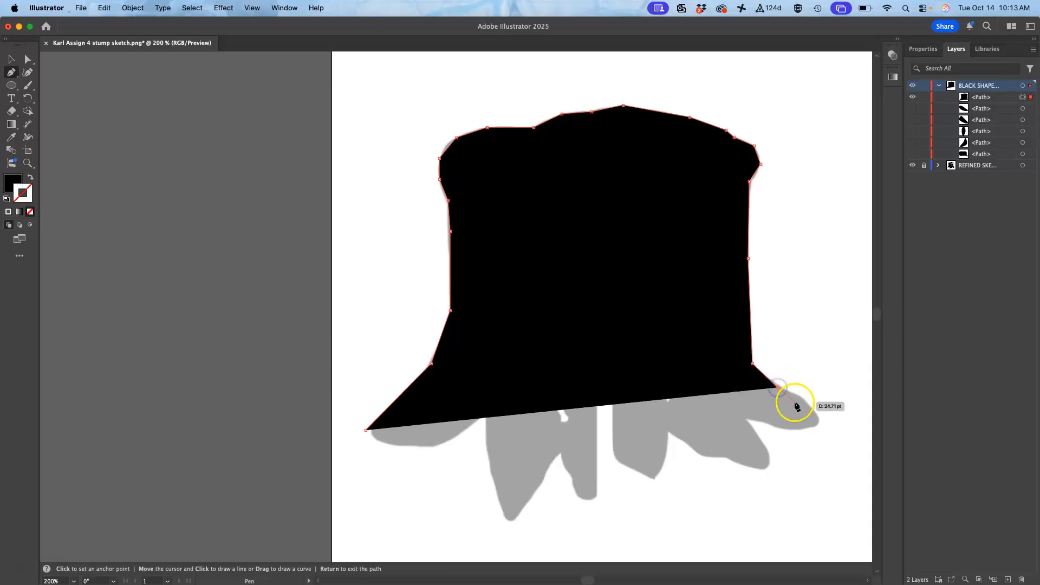
pyautogui.click(800, 396)
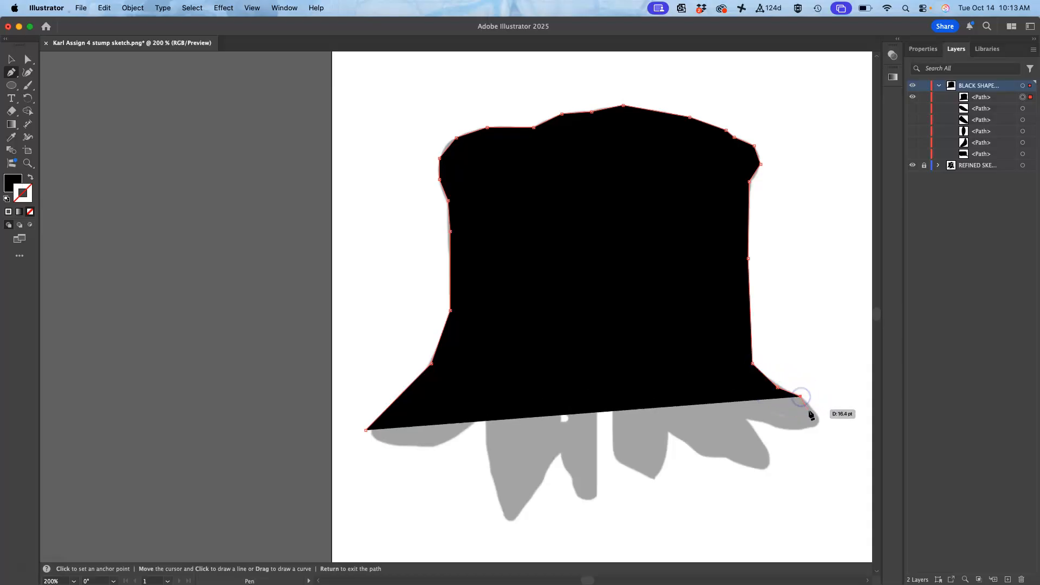
pyautogui.click(822, 417)
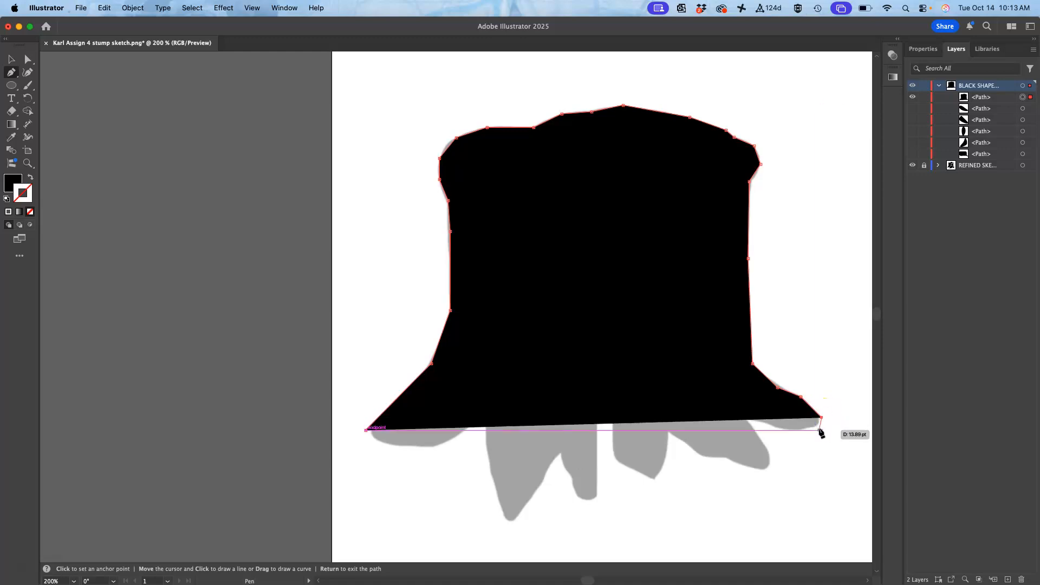
pyautogui.click(801, 430)
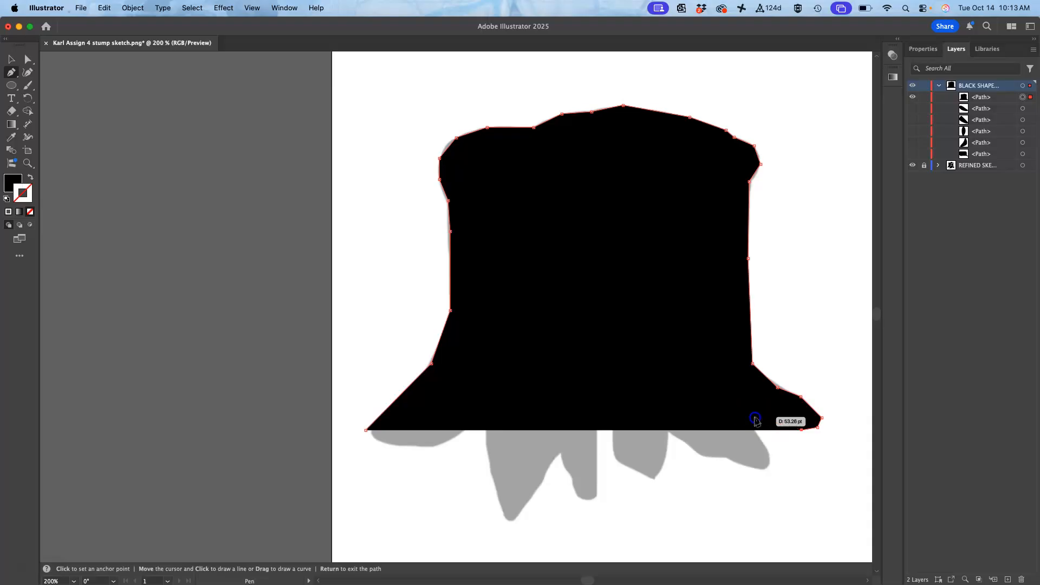
pyautogui.click(755, 419)
pyautogui.click(740, 414)
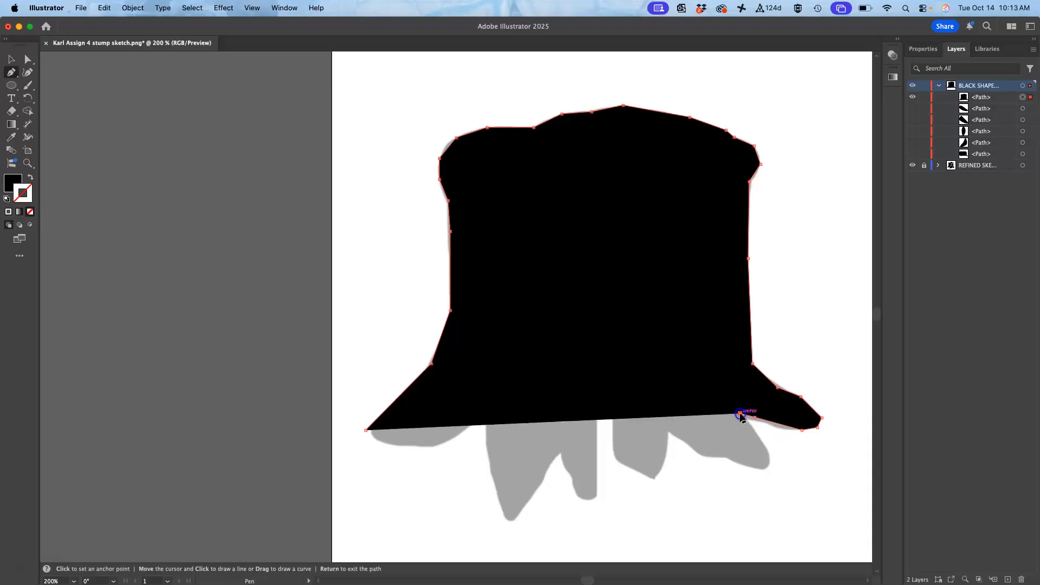
# Trace the second root from the right down to its tip and back along its underside to the next notch
pyautogui.click(757, 430)
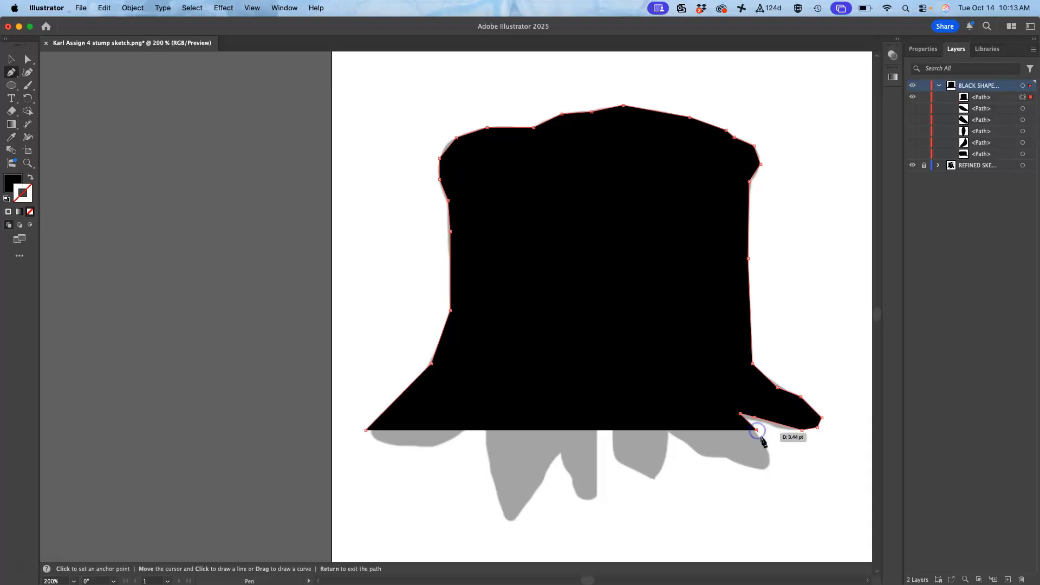
pyautogui.click(765, 448)
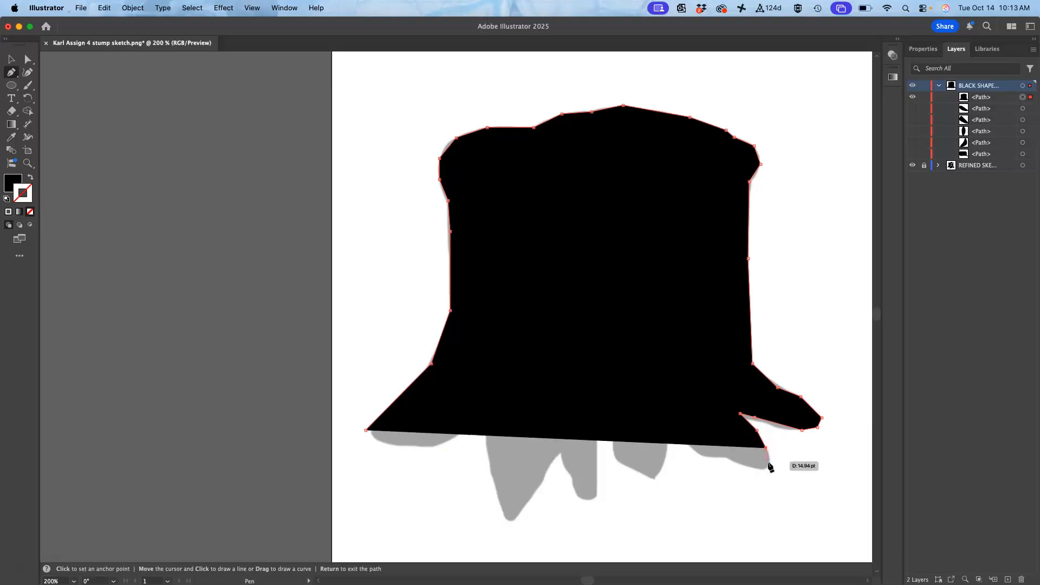
pyautogui.click(739, 465)
pyautogui.click(711, 443)
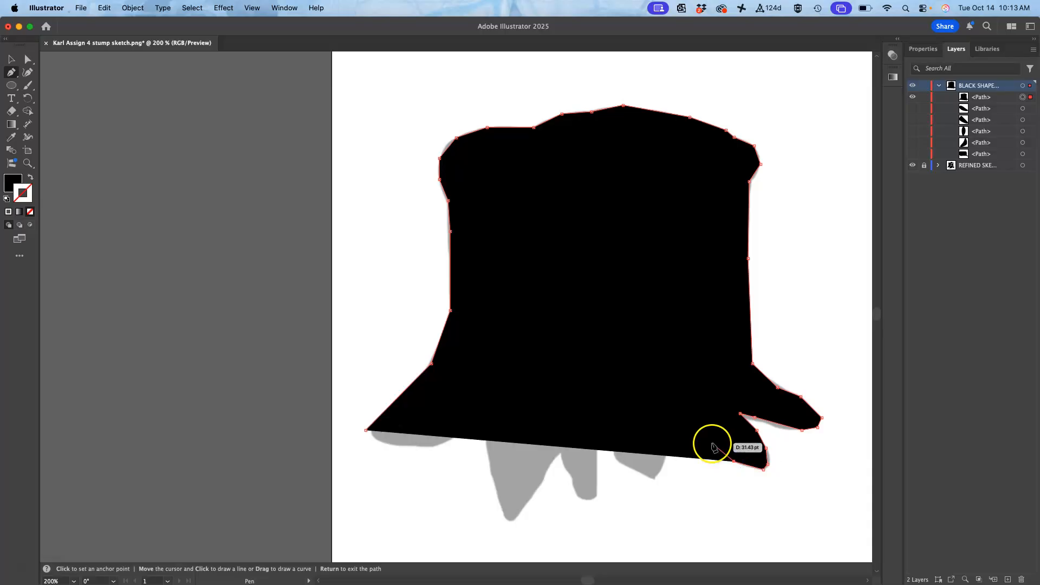
pyautogui.click(682, 432)
pyautogui.click(669, 431)
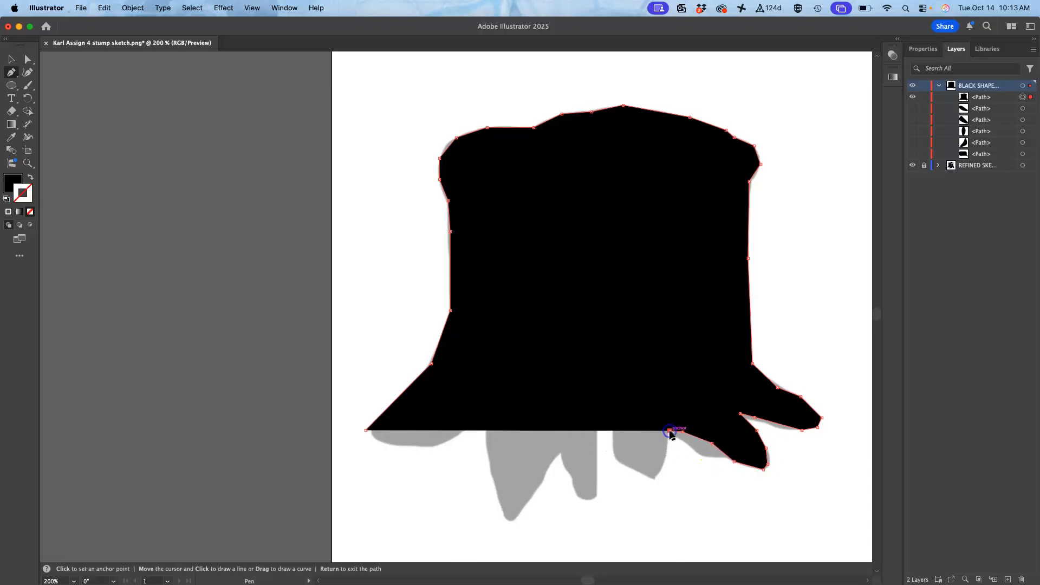
# Trace the third root to its tip, then close the outline with a rough straight base back to the left root's starting anchor
pyautogui.click(666, 462)
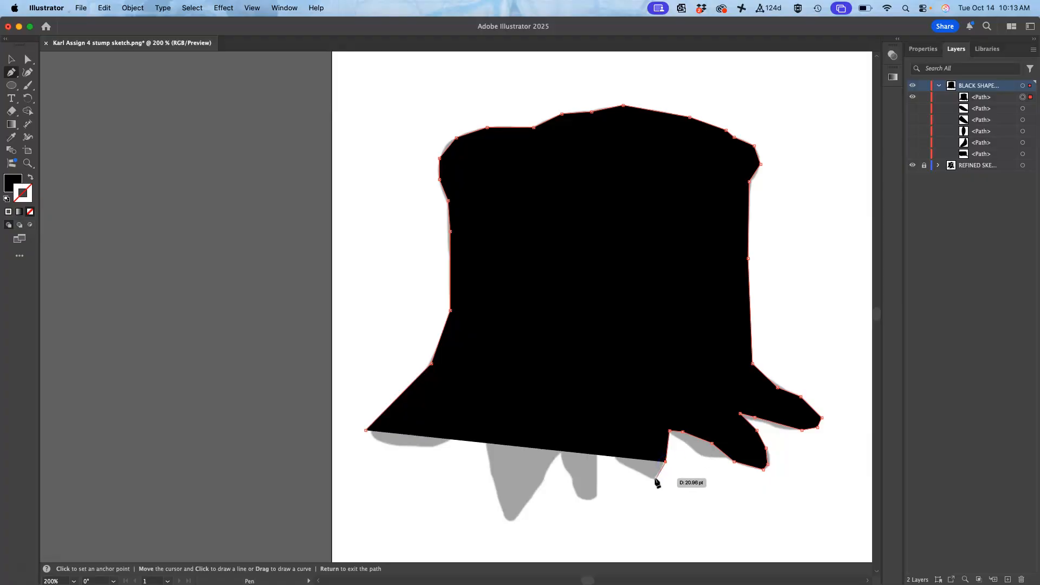
pyautogui.click(655, 477)
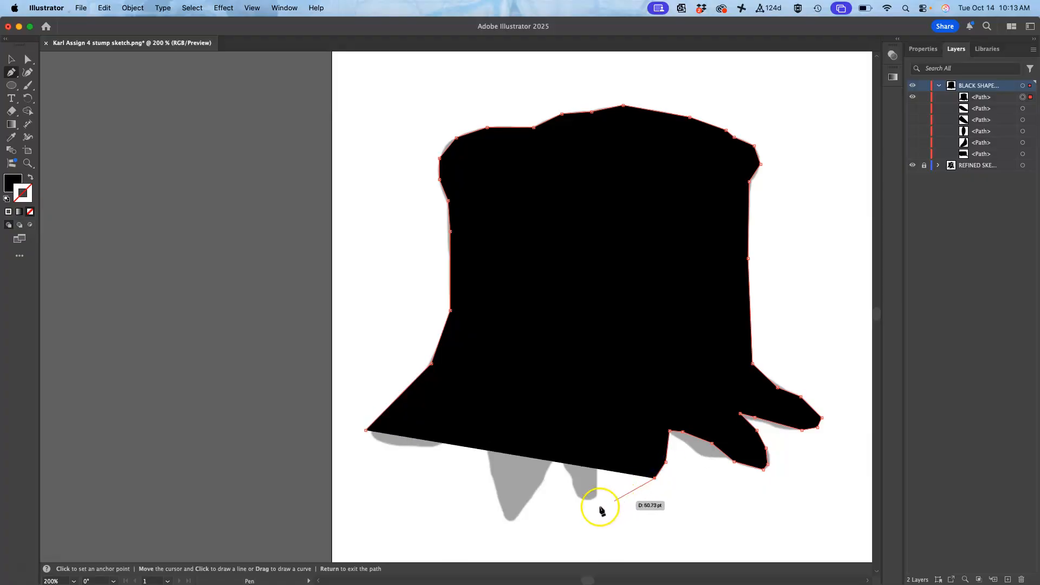
pyautogui.click(456, 498)
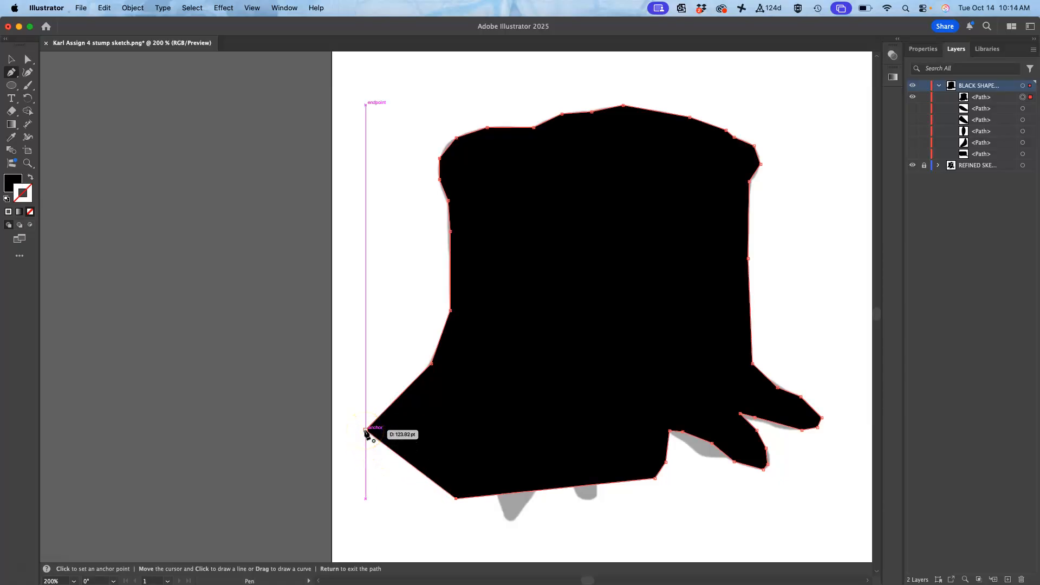
pyautogui.click(366, 430)
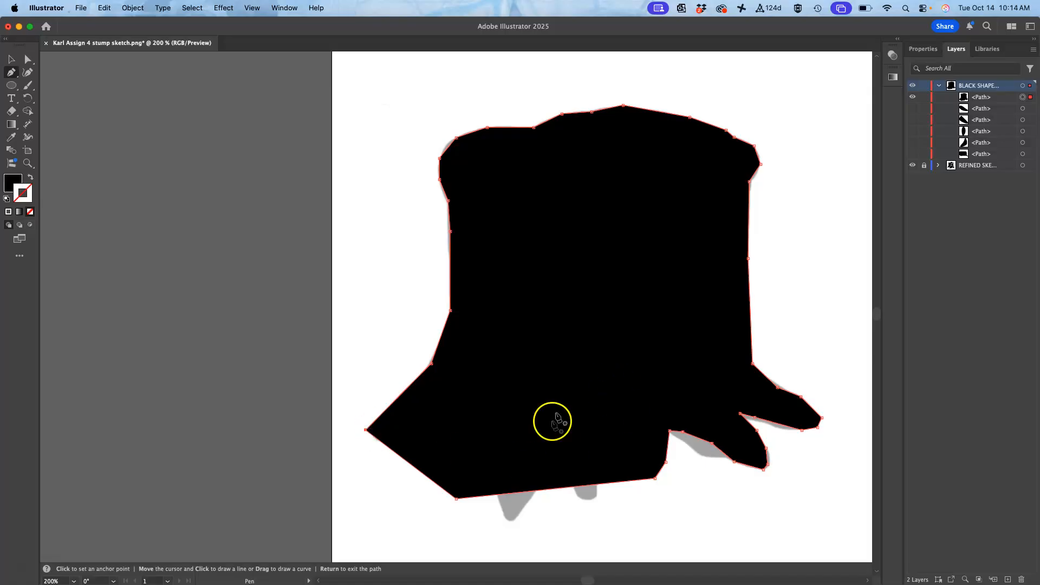
pyautogui.click(914, 98)
pyautogui.click(913, 98)
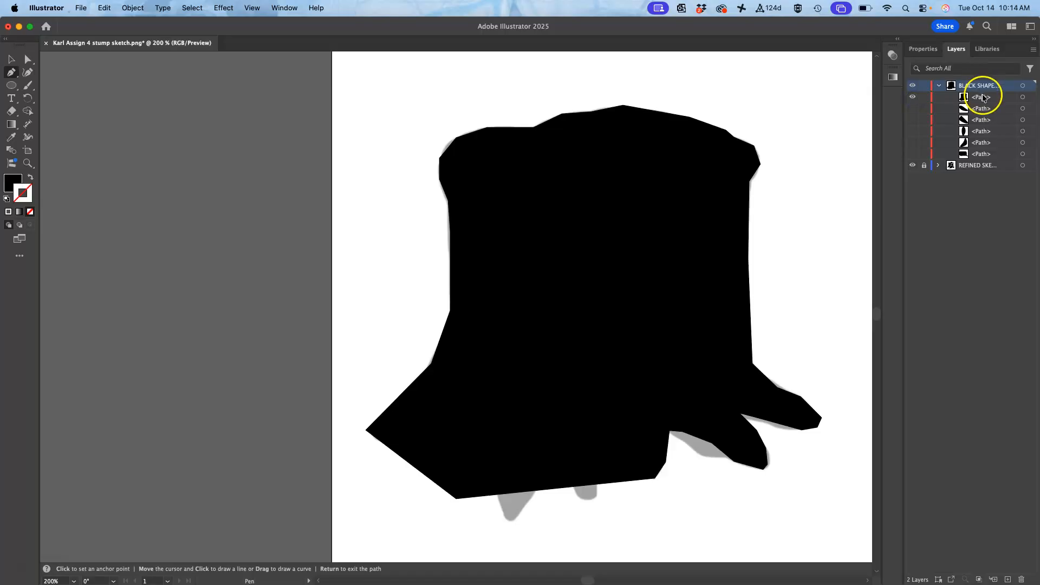
pyautogui.click(1023, 97)
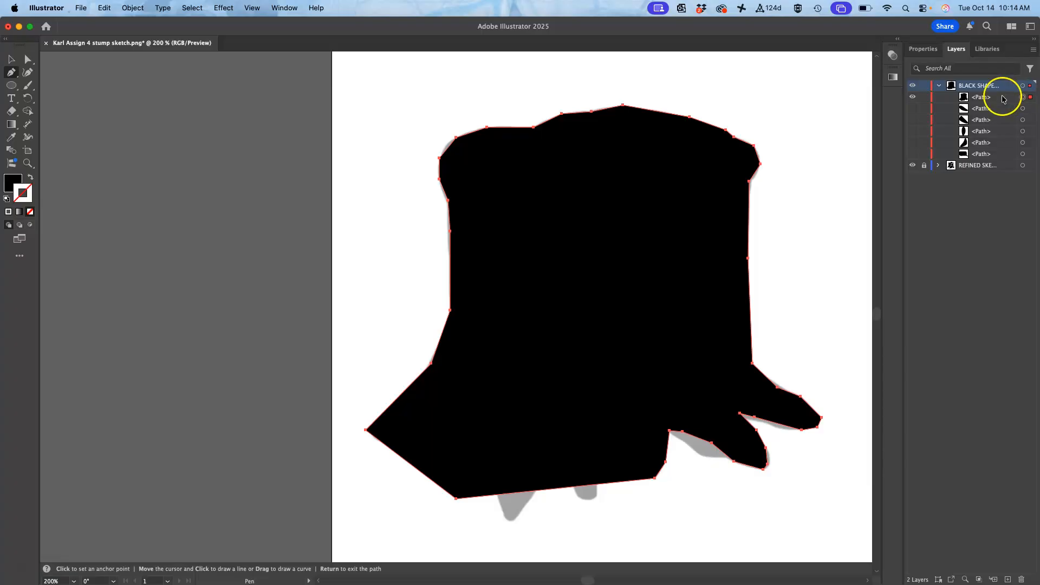
pyautogui.doubleClick(1003, 98)
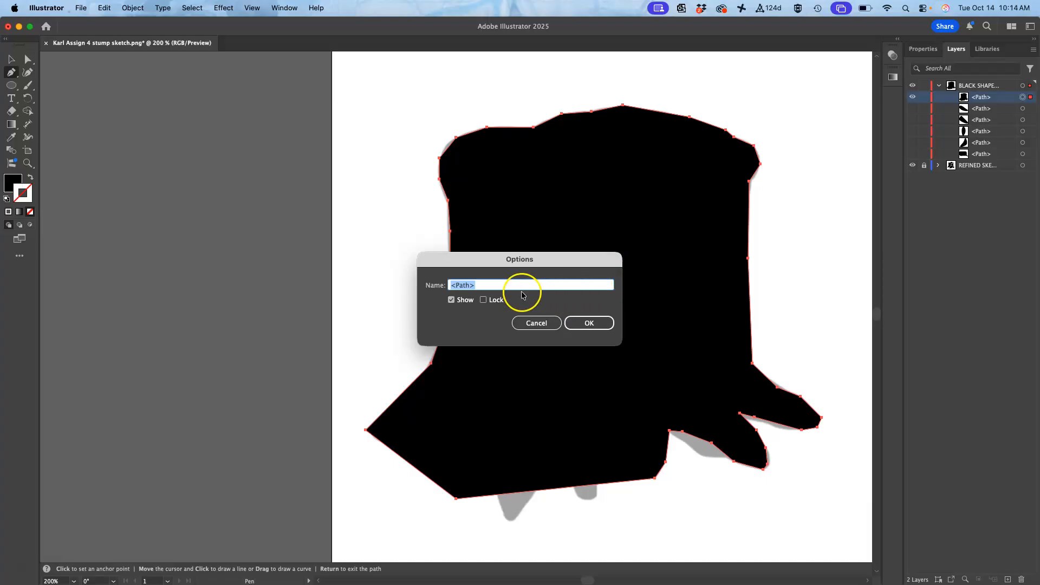
pyautogui.click(544, 324)
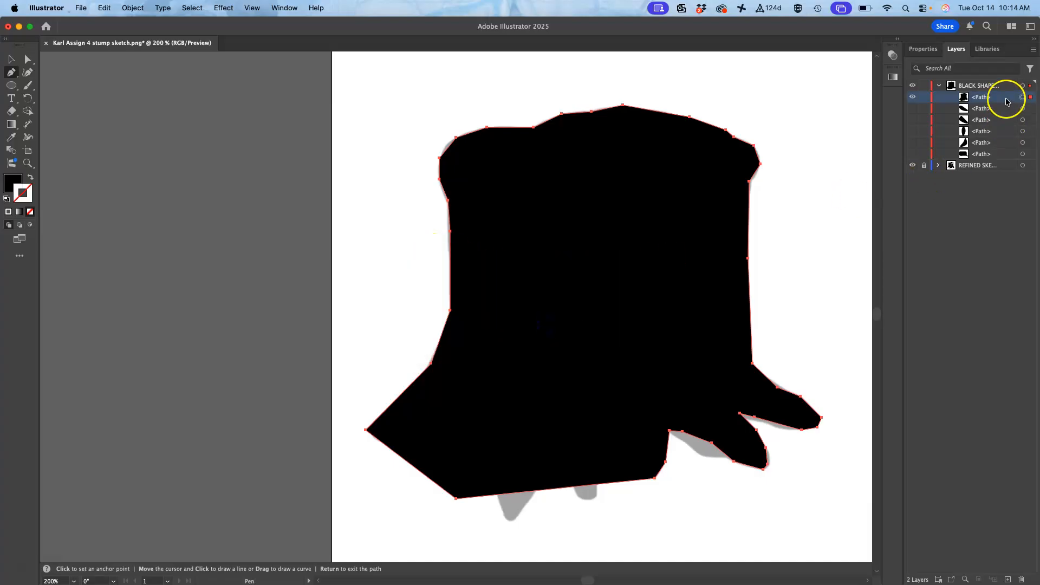
# Lower the traced stump path's opacity to 50% so the sketch beneath shows through
pyautogui.click(283, 9)
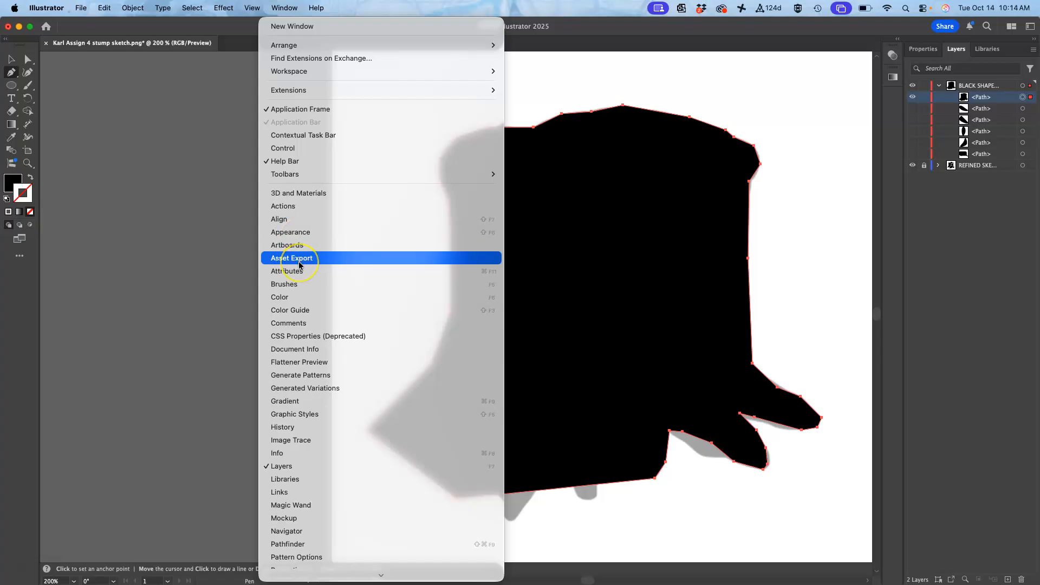
pyautogui.scroll(-6, 299, 255)
pyautogui.scroll(-1, 299, 264)
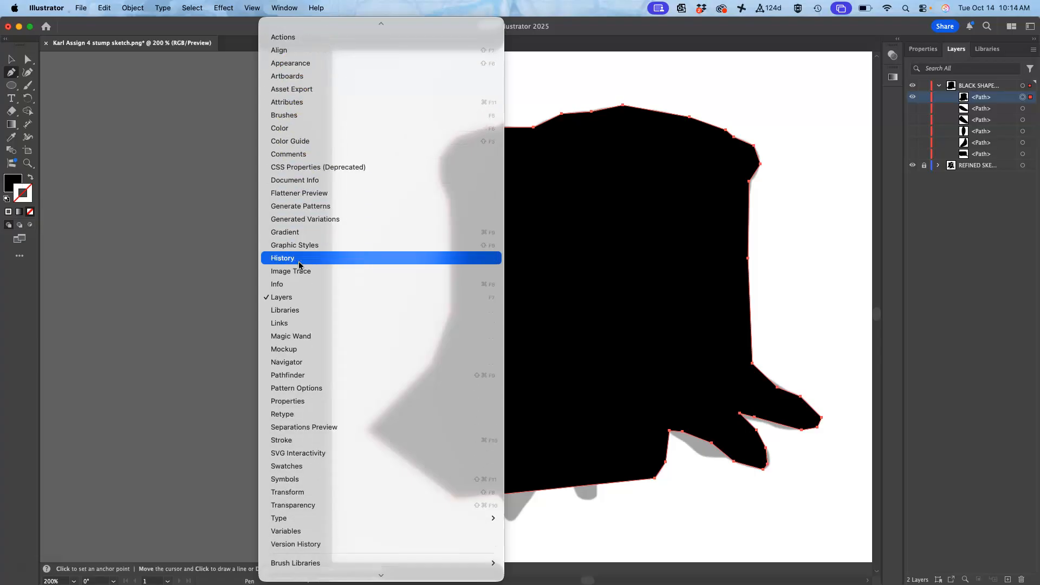
pyautogui.click(299, 506)
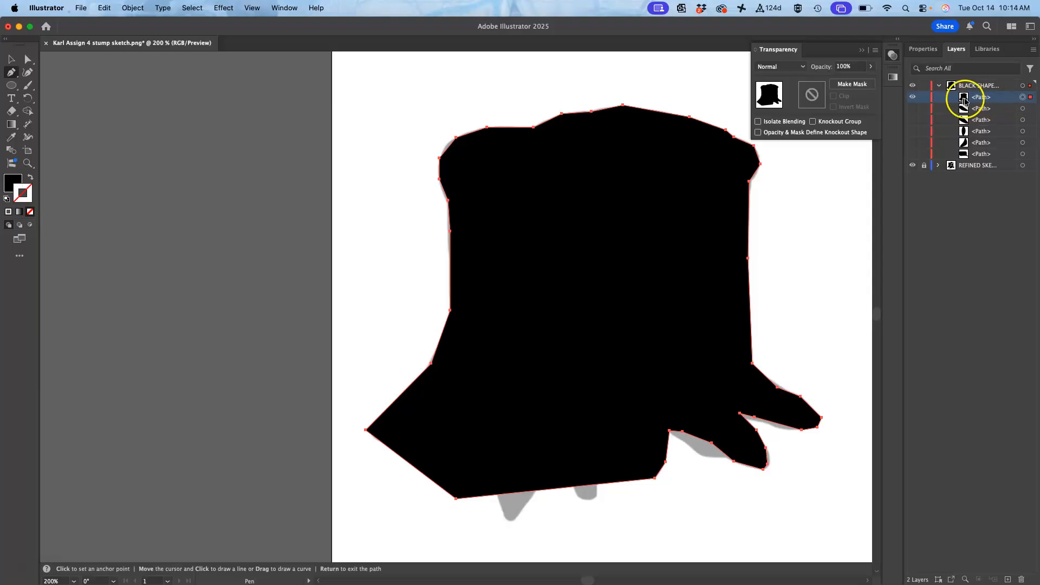
pyautogui.click(869, 67)
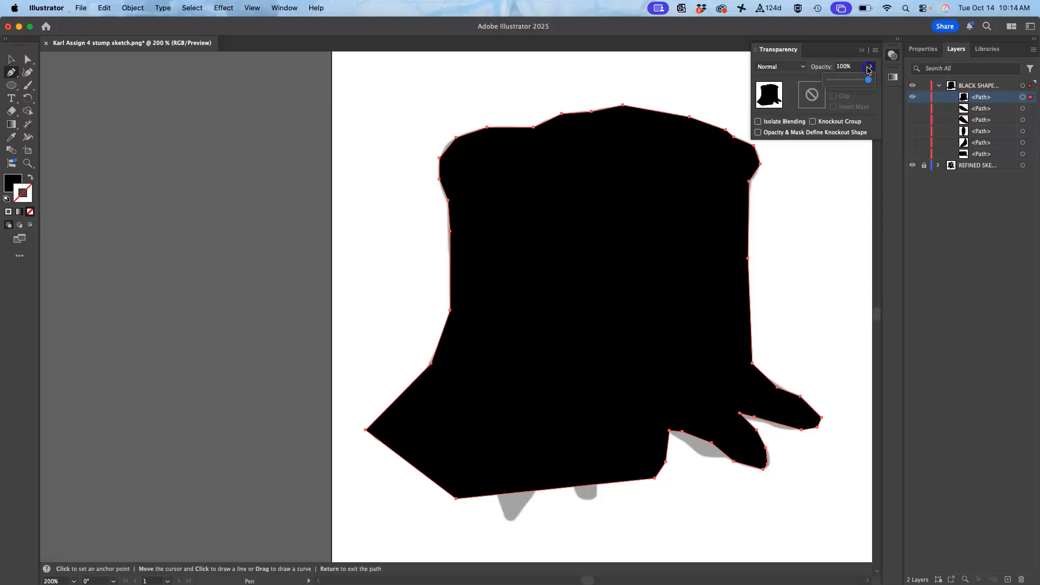
pyautogui.moveTo(868, 80); pyautogui.dragTo(848, 80)
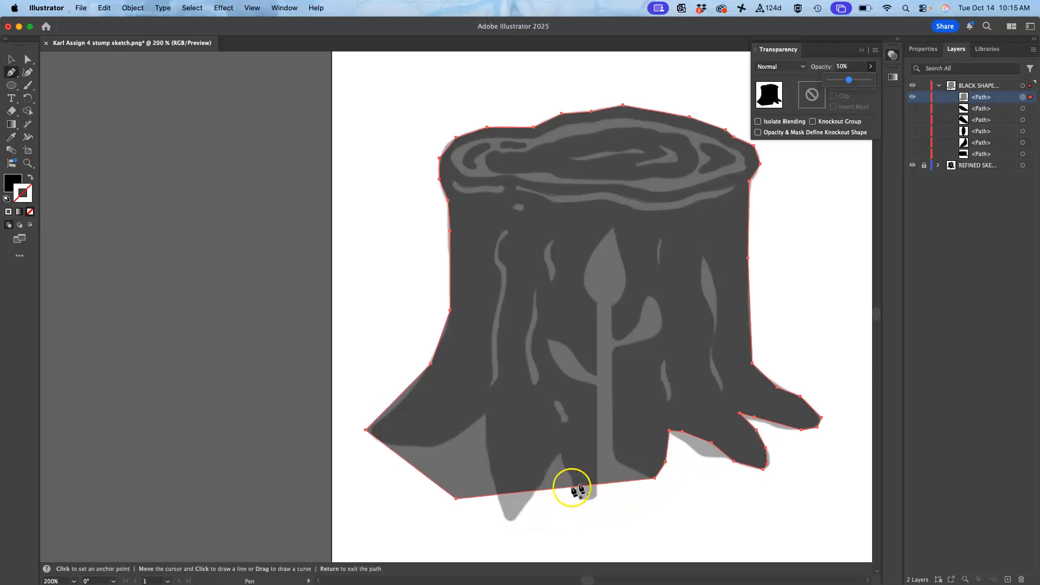
# Add four anchor points along the outline's straight bottom edge and two along its lower-left edge
pyautogui.click(655, 478)
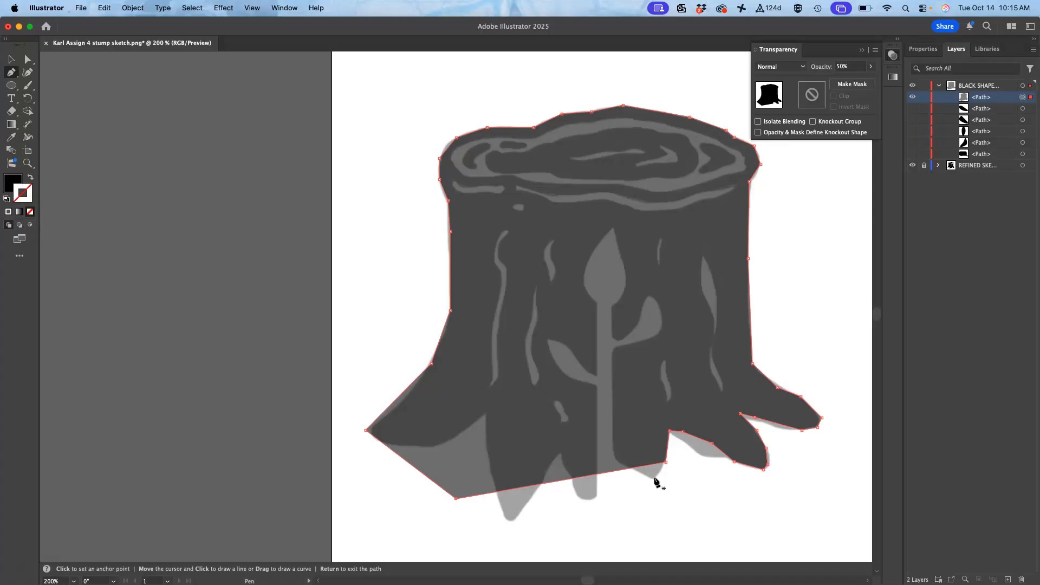
pyautogui.press('super+z')
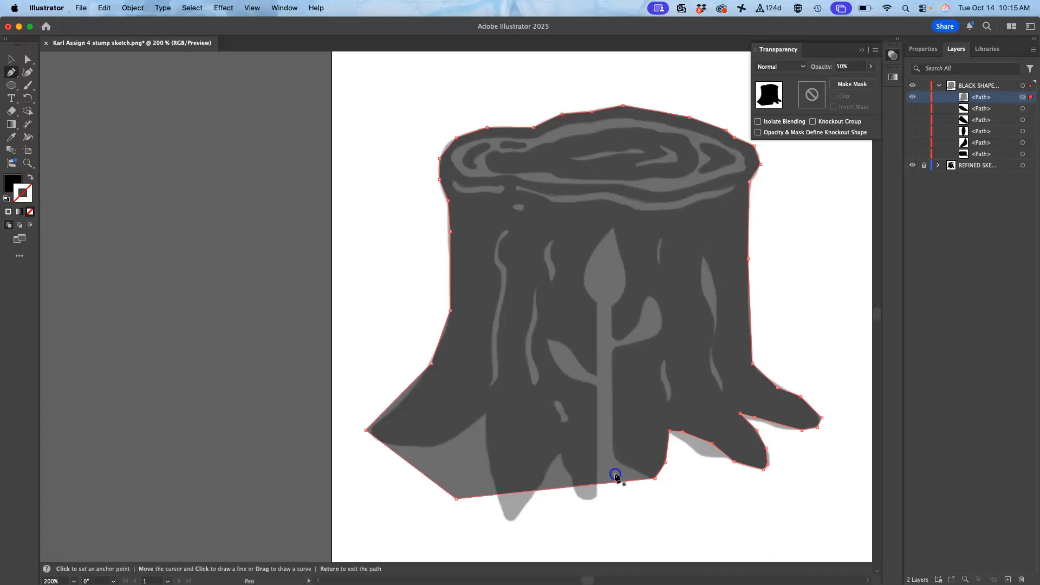
pyautogui.click(615, 481)
pyautogui.click(562, 488)
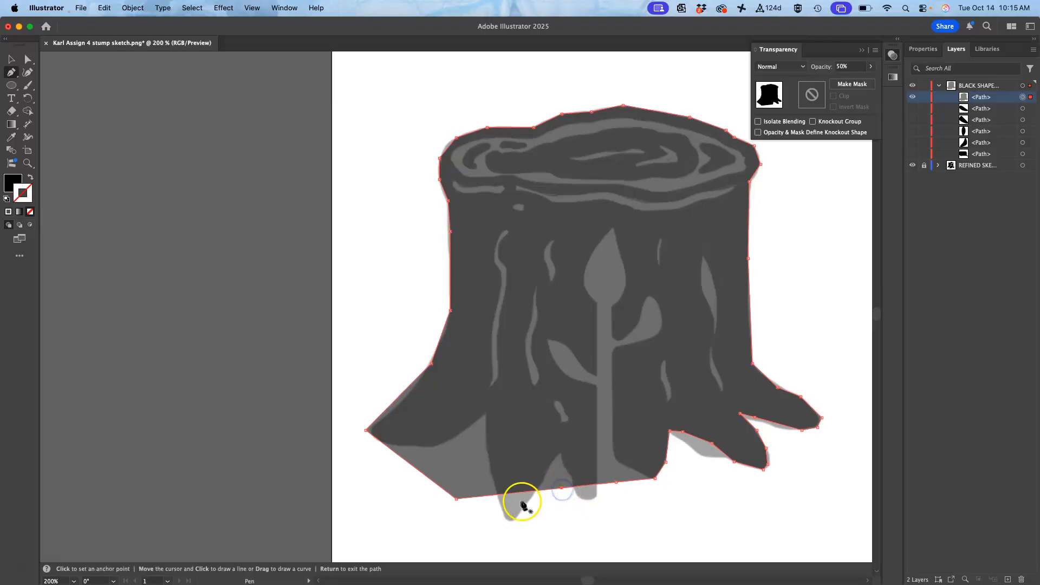
pyautogui.click(522, 492)
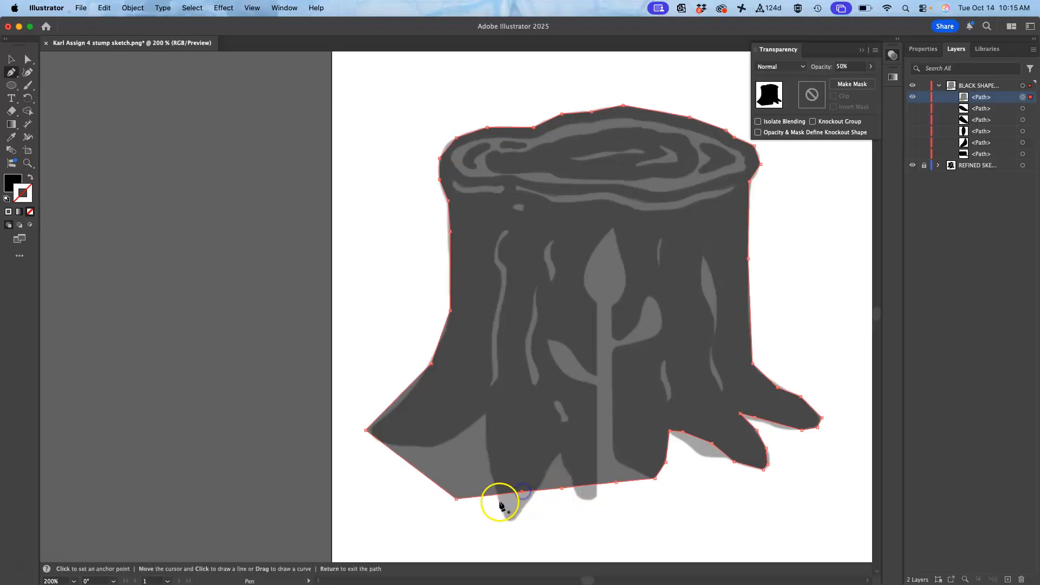
pyautogui.click(488, 496)
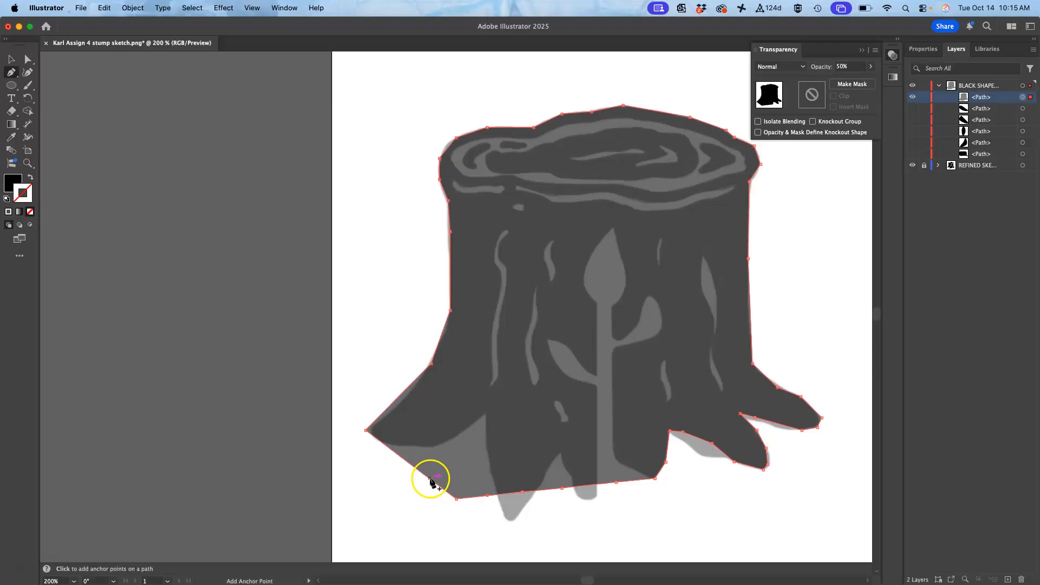
pyautogui.click(431, 480)
pyautogui.click(402, 460)
pyautogui.press('p')
# Reposition the anchors with Direct Selection to fit the third root's tip and its corner beside the stem gap
pyautogui.click(28, 59)
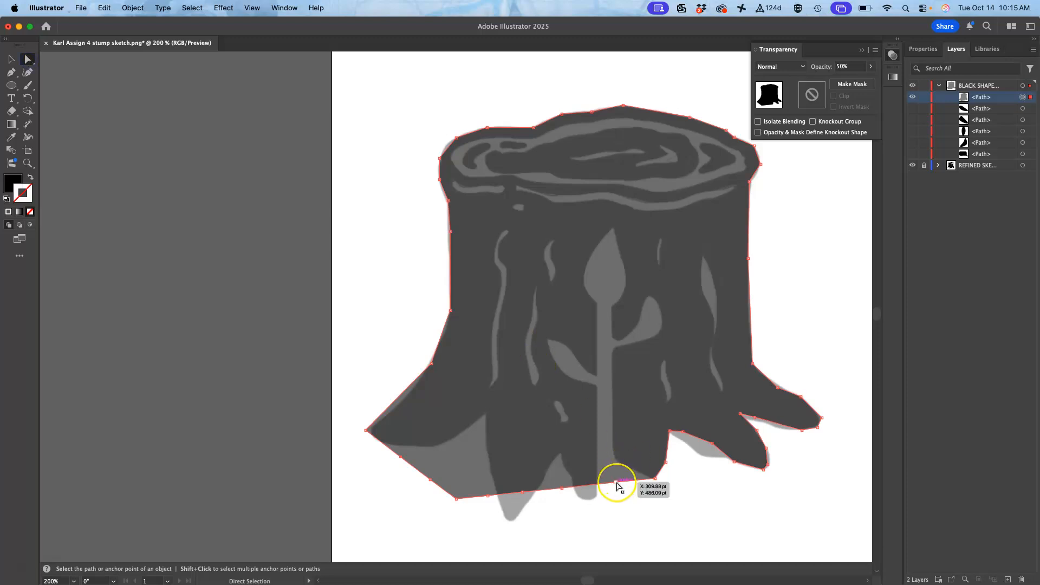
pyautogui.moveTo(616, 482); pyautogui.dragTo(656, 481)
pyautogui.click(651, 455)
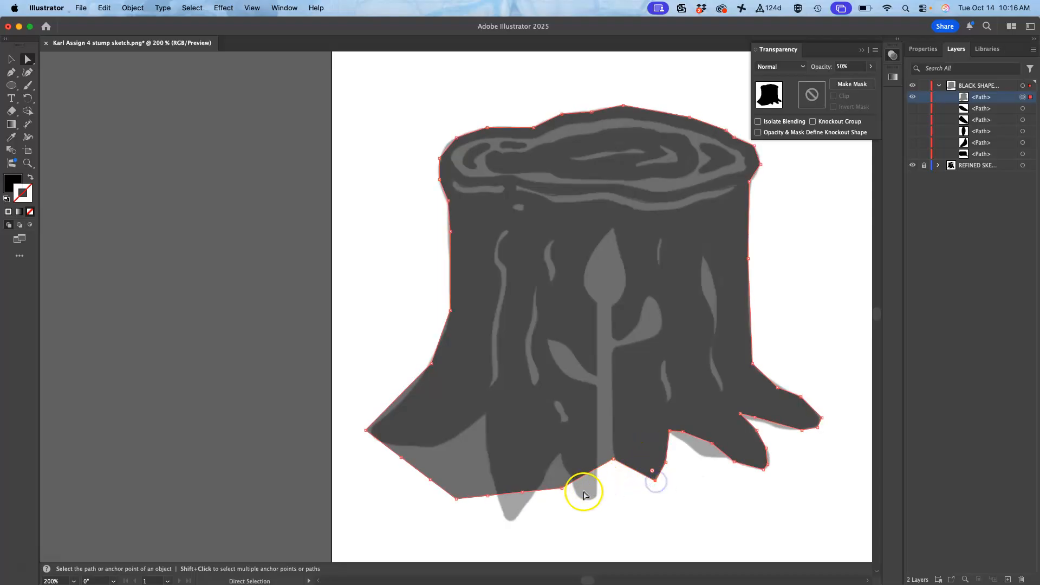
# Move four anchors off the rough base with Direct Selection: one up the stem to the leaf joint, three around the right leaf's outer edge and tip
pyautogui.moveTo(564, 488); pyautogui.dragTo(614, 348)
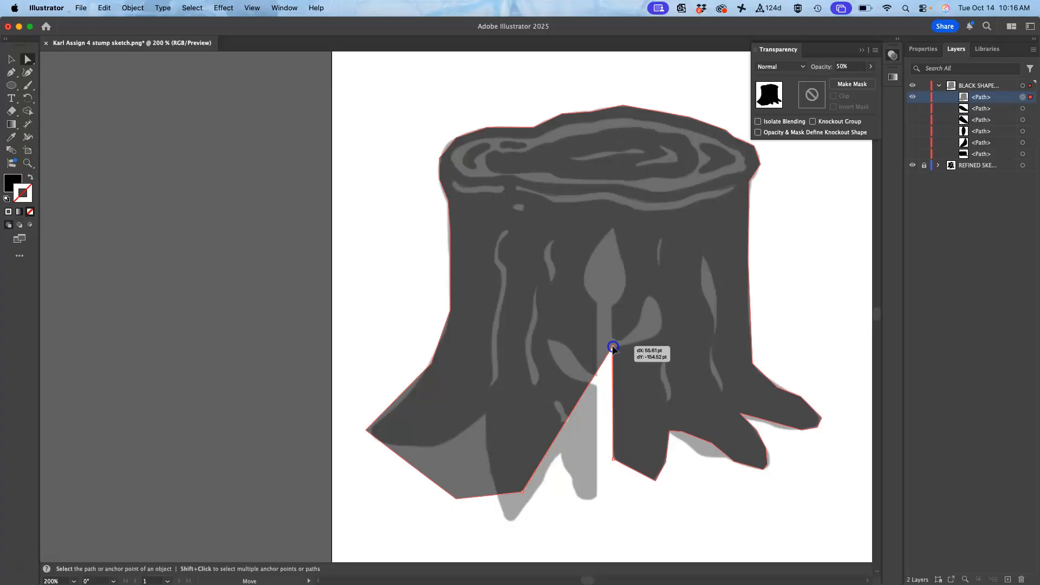
pyautogui.moveTo(613, 348); pyautogui.dragTo(612, 350)
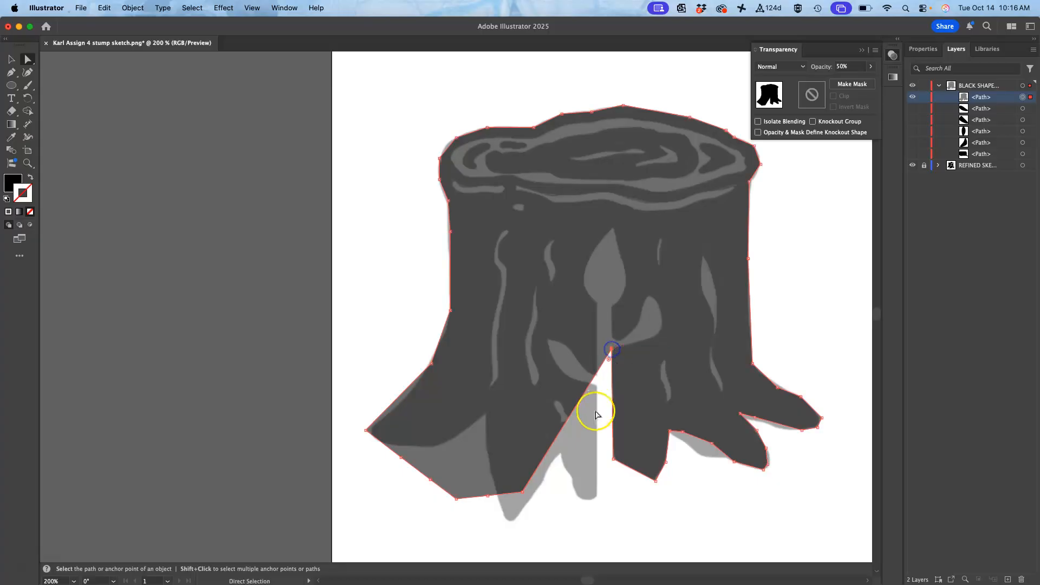
pyautogui.moveTo(522, 491); pyautogui.dragTo(657, 335)
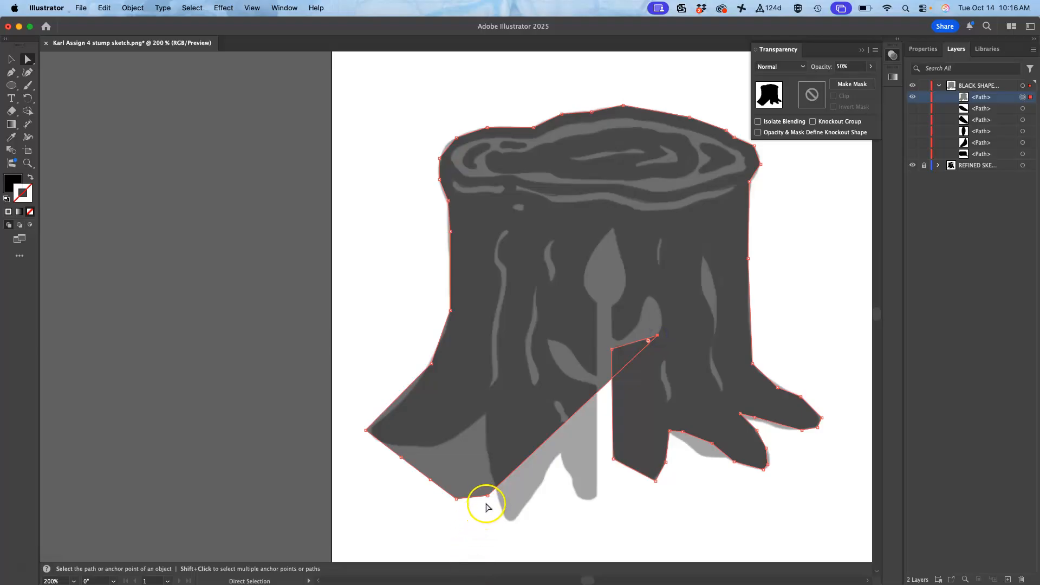
pyautogui.moveTo(489, 495); pyautogui.dragTo(662, 314)
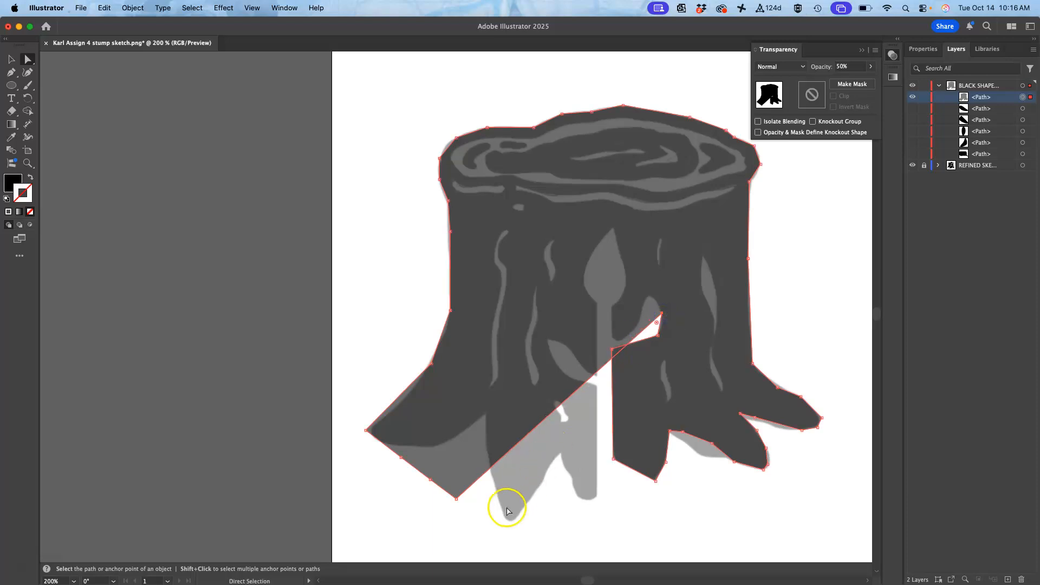
pyautogui.moveTo(456, 499); pyautogui.dragTo(652, 295)
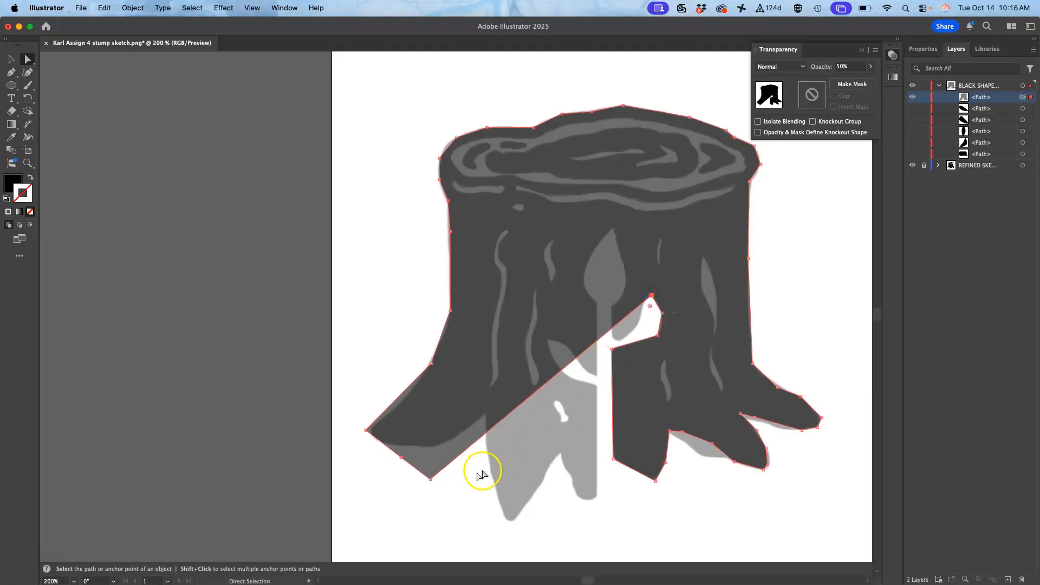
# Add four anchor points with the Pen tool along the long diagonal edge between the right leaf's tip and the left root
pyautogui.click(11, 72)
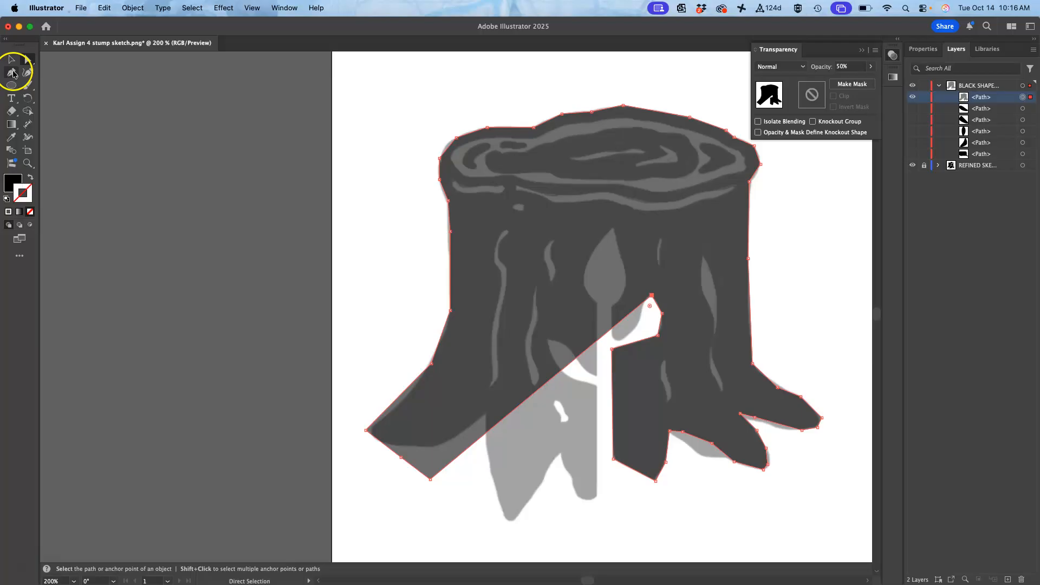
pyautogui.click(582, 354)
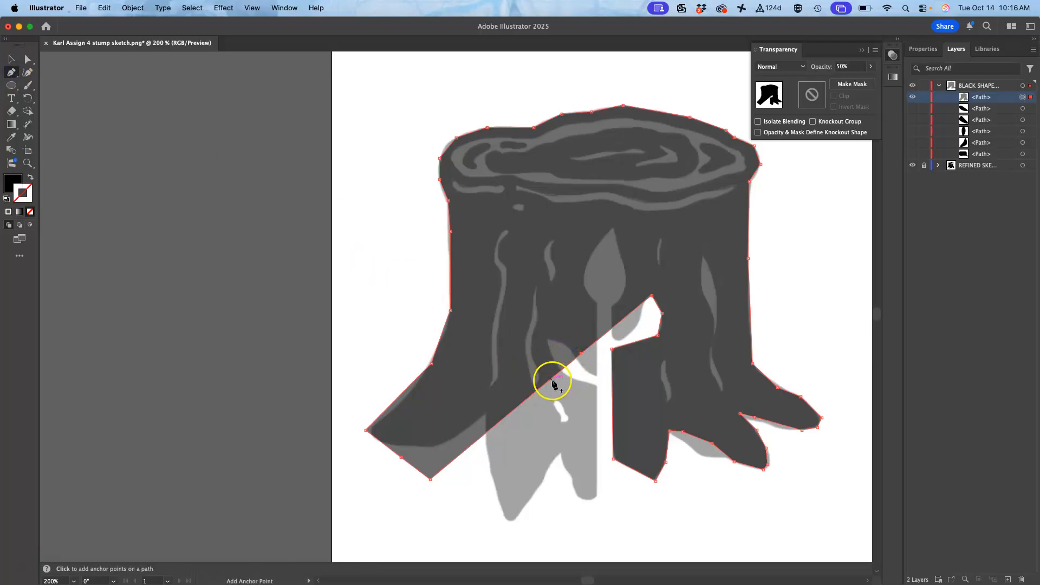
pyautogui.click(515, 409)
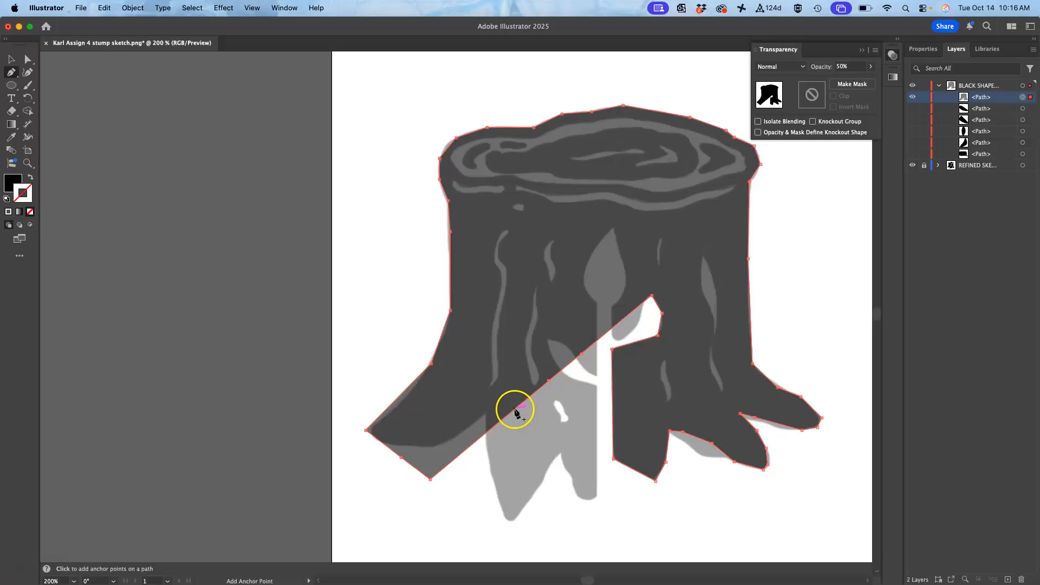
pyautogui.click(485, 434)
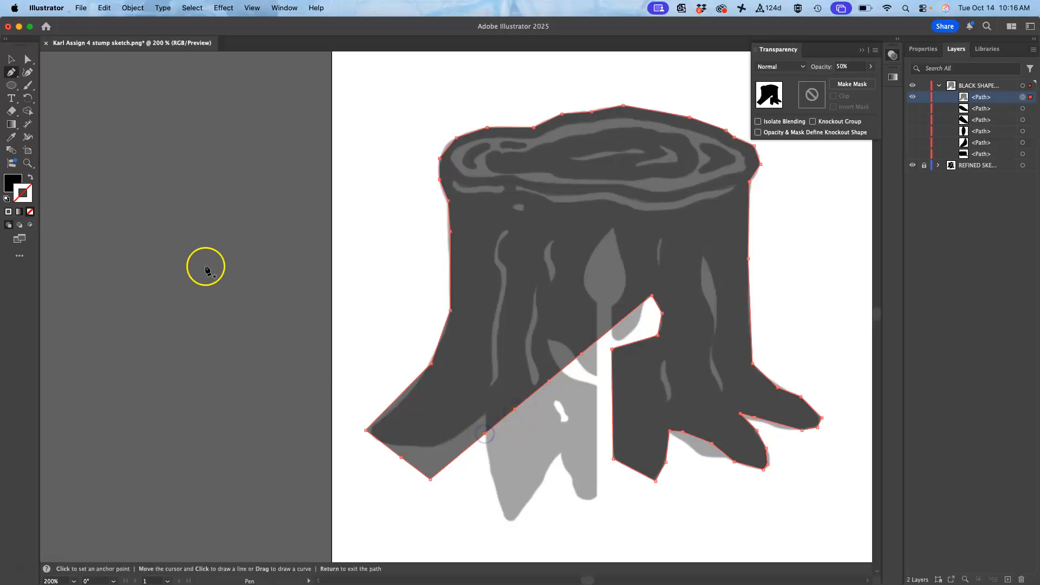
# Reposition the first two added anchors to follow the right leaf's inner edge down to its joint with the stem
pyautogui.click(29, 61)
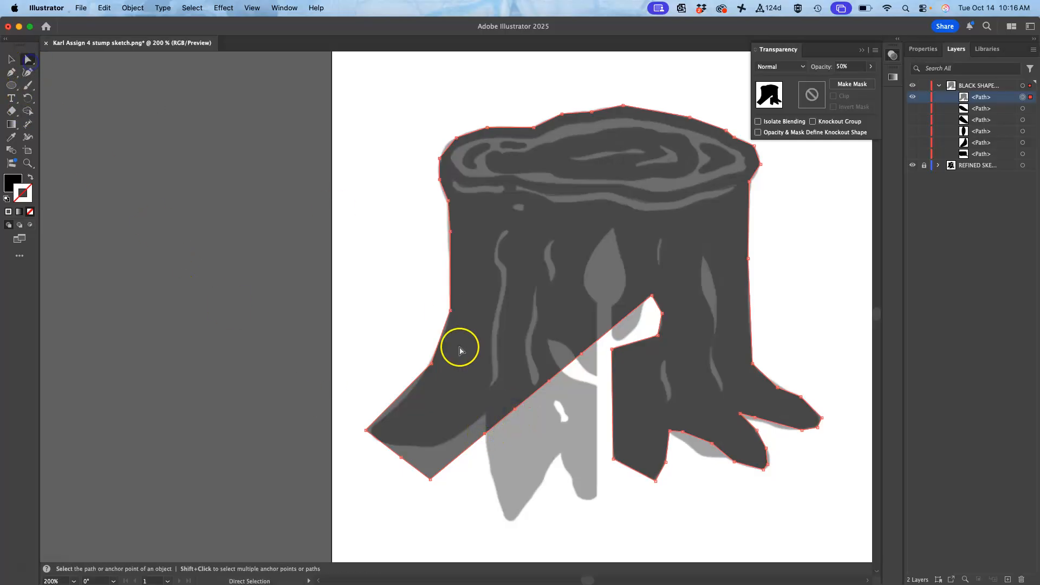
pyautogui.click(583, 390)
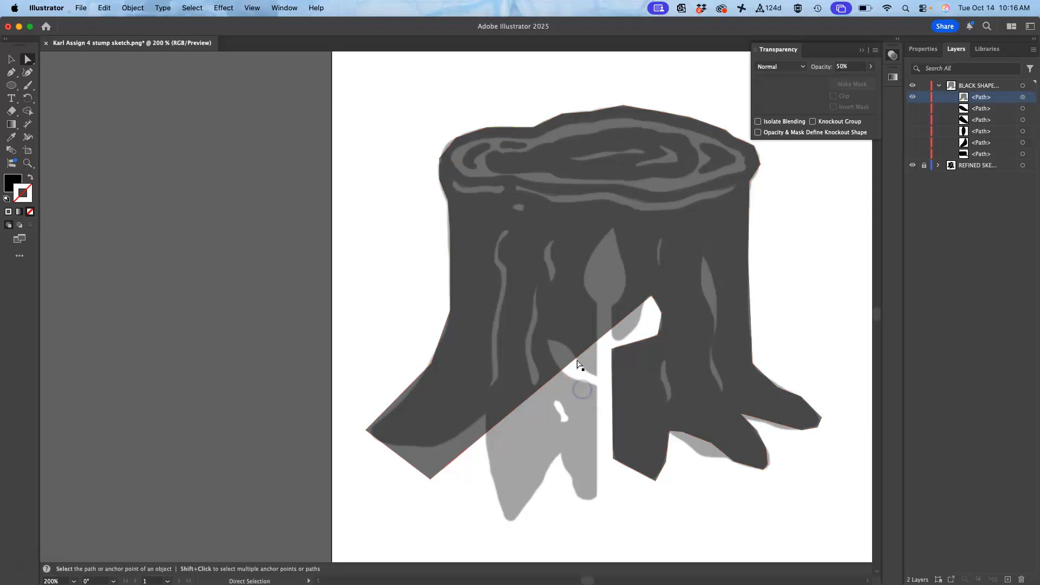
pyautogui.moveTo(582, 354); pyautogui.dragTo(630, 332)
pyautogui.moveTo(634, 331)
pyautogui.mouseDown()
pyautogui.moveTo(622, 343)
pyautogui.moveTo(632, 328)
pyautogui.mouseUp()
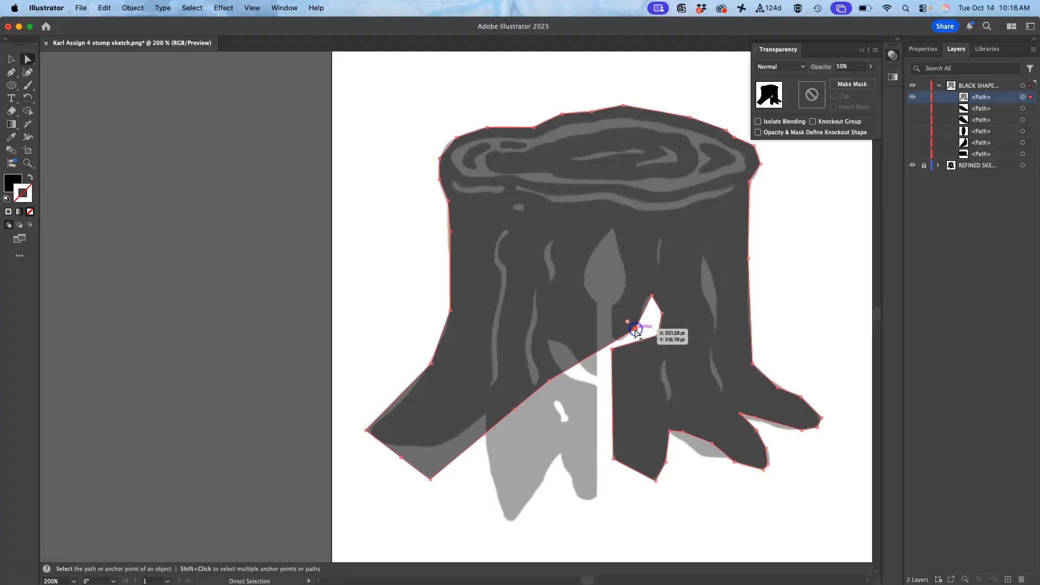
pyautogui.moveTo(549, 383); pyautogui.dragTo(616, 342)
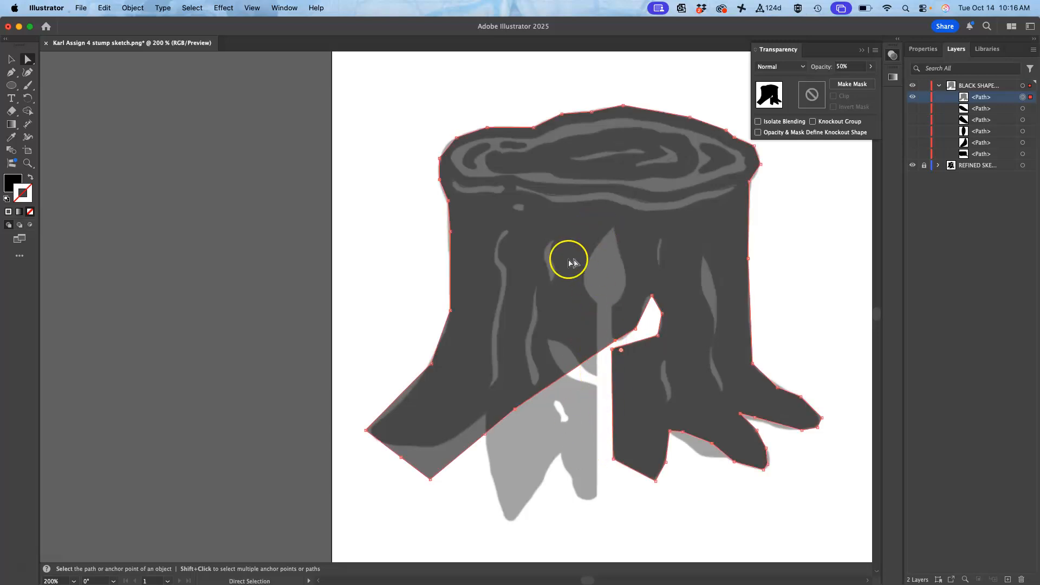
# Hide the refined sketch layer to examine the angular edges of the traced silhouette on its own
pyautogui.click(913, 165)
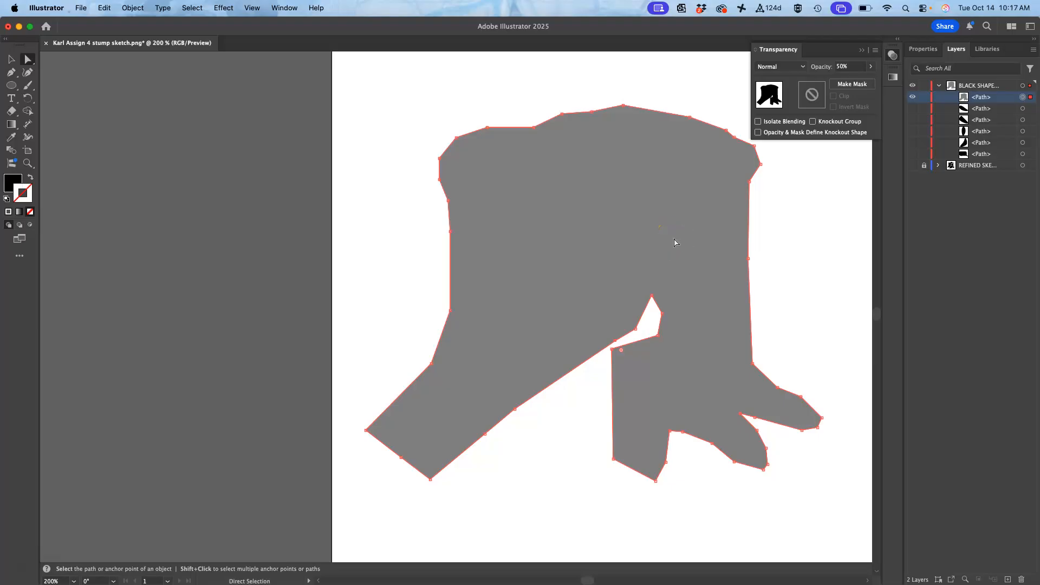
pyautogui.click(801, 398)
# Show the refined sketch layer again and curve the two anchors along the rightmost root's upper edge with the Anchor Point tool
pyautogui.click(12, 72)
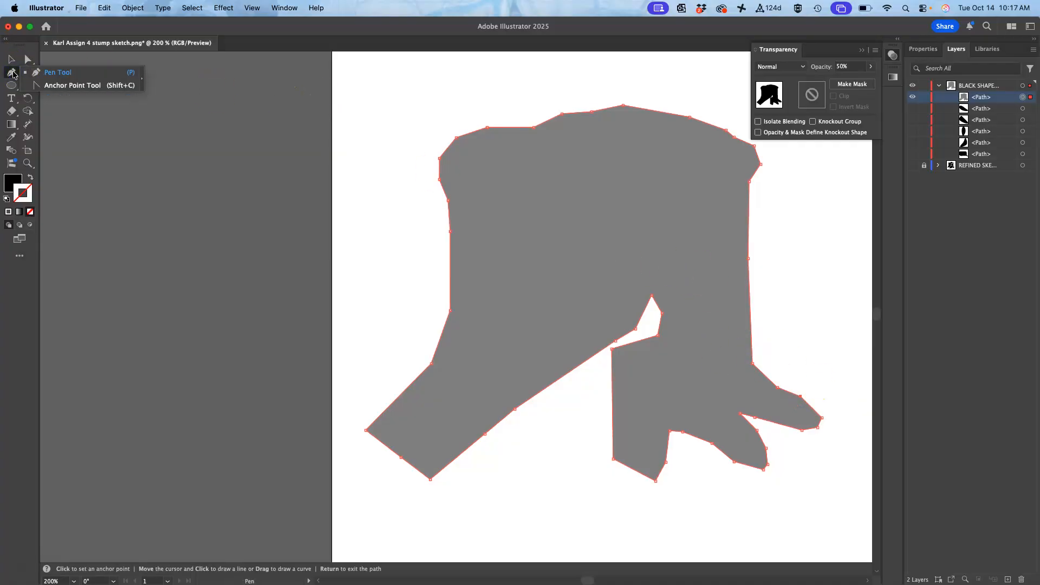
pyautogui.click(54, 90)
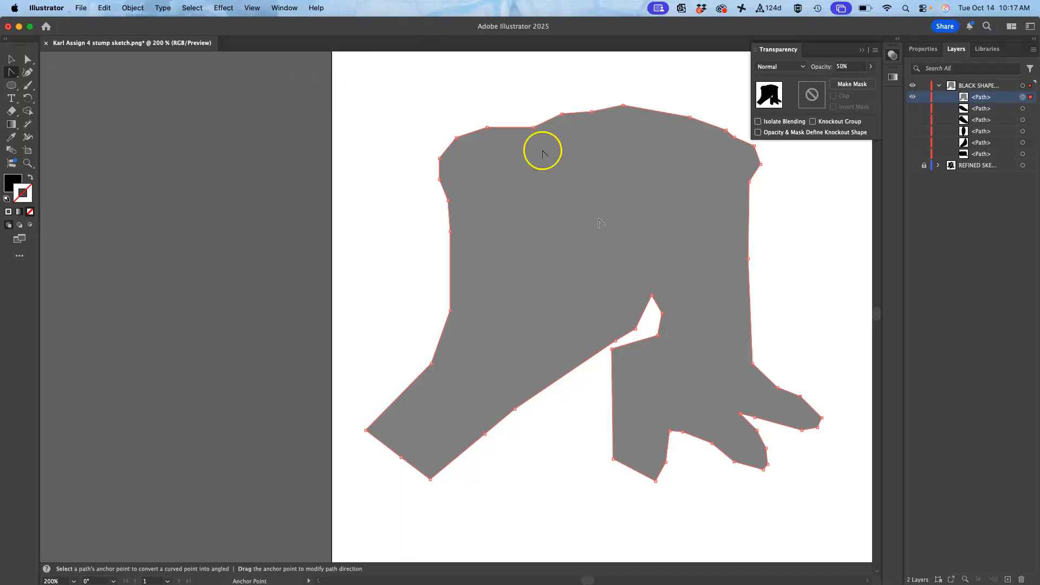
pyautogui.click(913, 165)
pyautogui.press('super+equal')
pyautogui.press('super+equal')
pyautogui.press('super+equal')
pyautogui.press('super+equal')
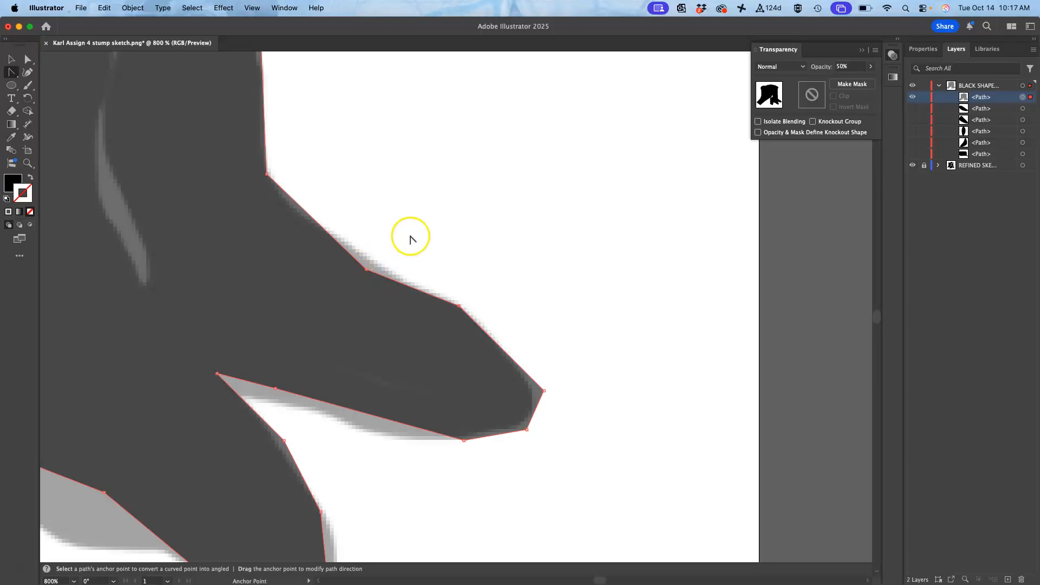
pyautogui.click(367, 270)
pyautogui.moveTo(367, 269); pyautogui.dragTo(405, 290)
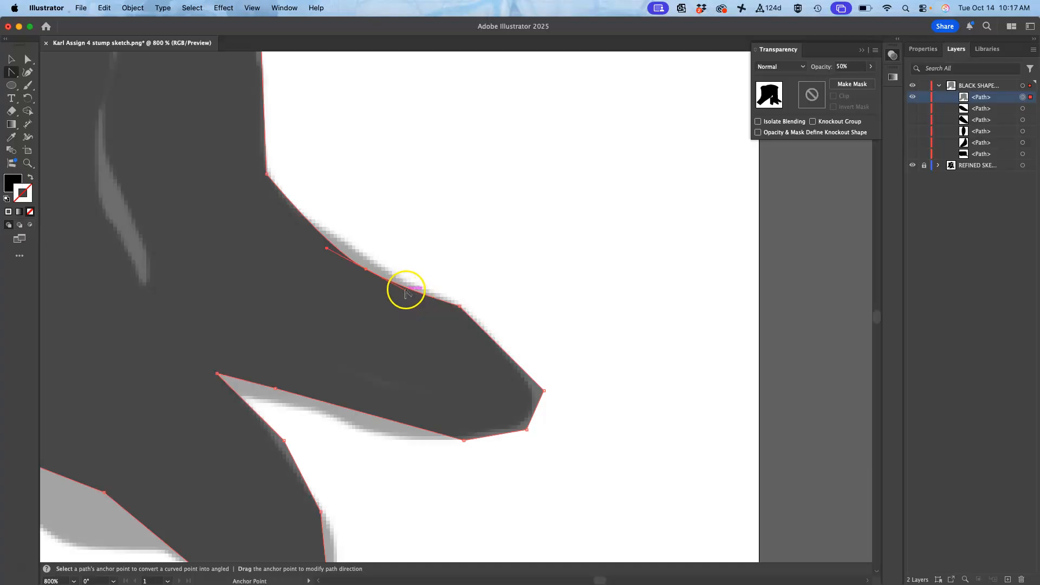
pyautogui.click(460, 307)
pyautogui.moveTo(460, 306); pyautogui.dragTo(517, 338)
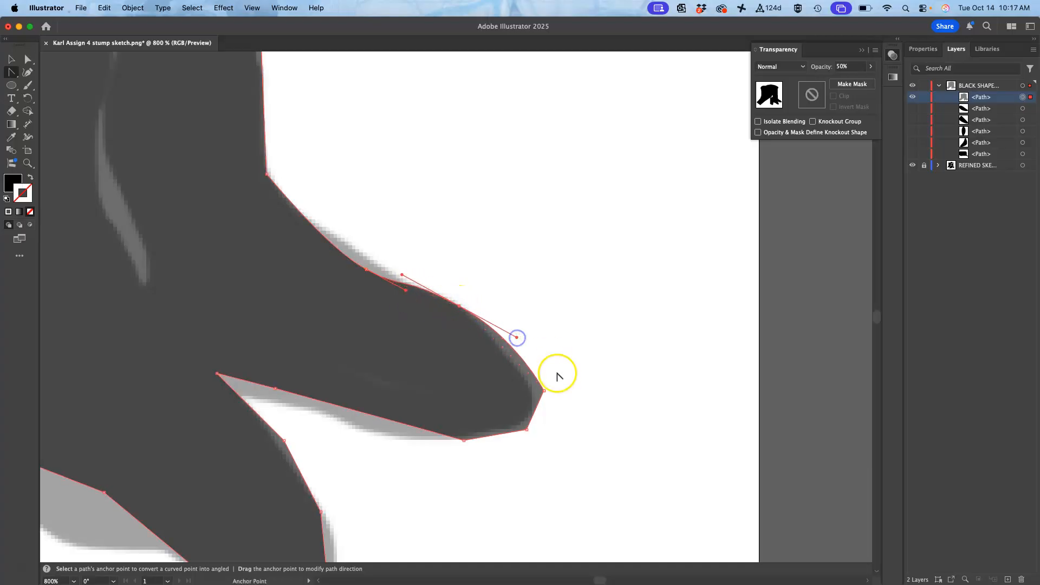
# Pull curve handles from the anchors at the rightmost root's tip and from the anchor where the trunk meets that root
pyautogui.moveTo(544, 390); pyautogui.dragTo(500, 449)
pyautogui.click(462, 440)
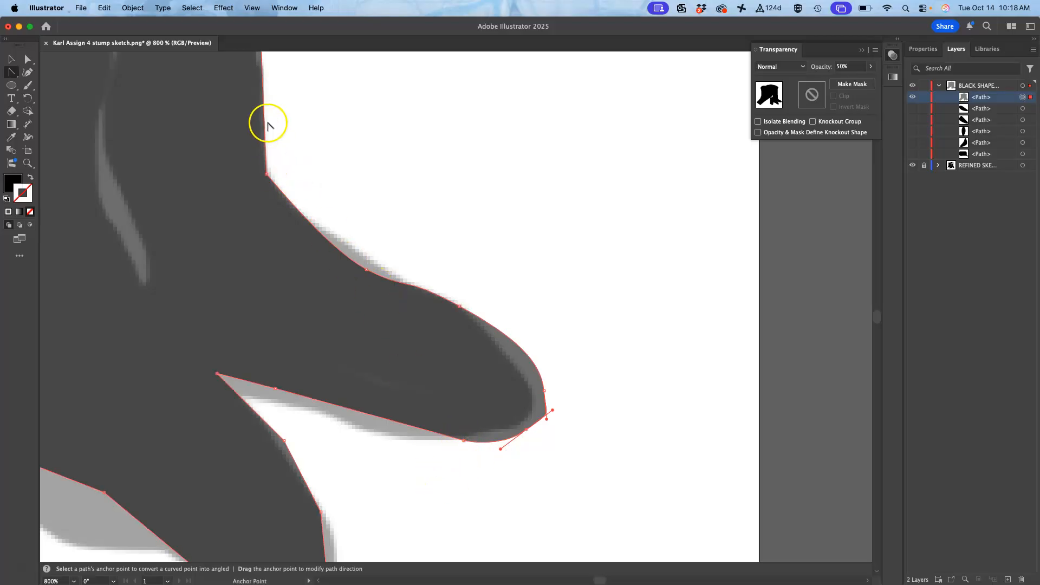
pyautogui.moveTo(267, 174); pyautogui.dragTo(280, 222)
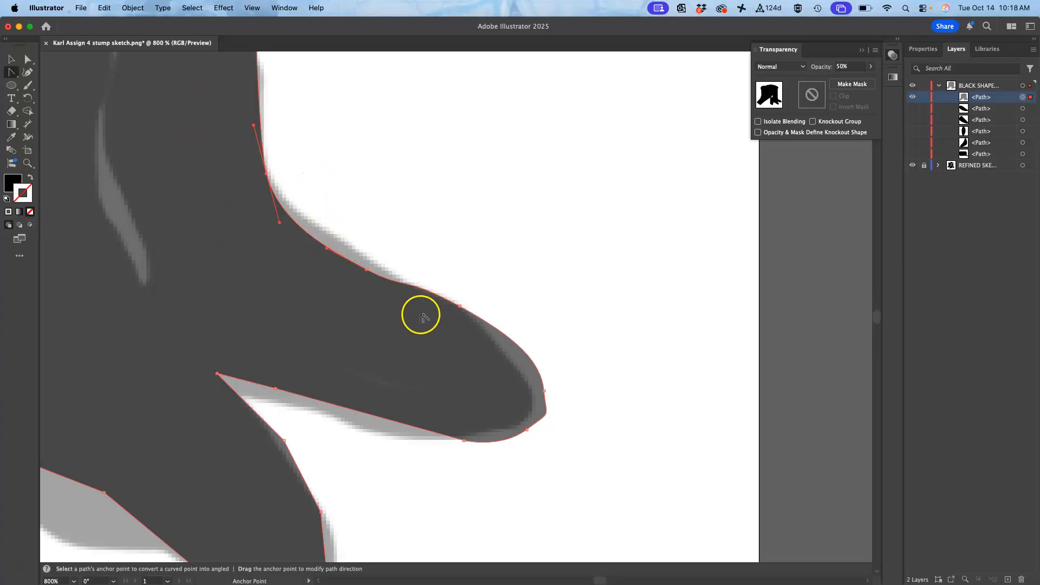
# Convert the two anchors at the rightmost root's tip back to corner points
pyautogui.hscroll(-4, 391, 328)
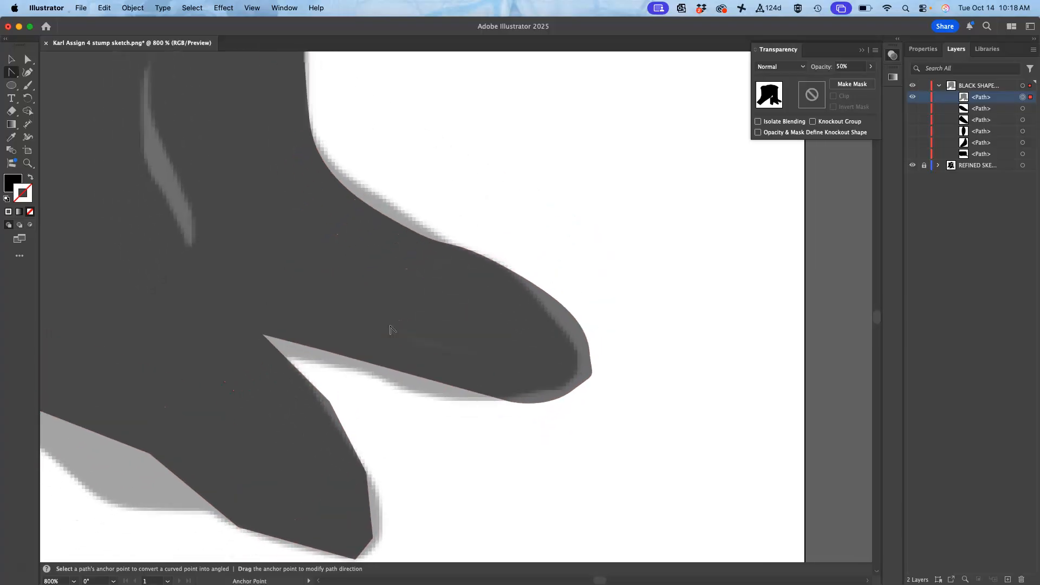
pyautogui.scroll(4, 390, 329)
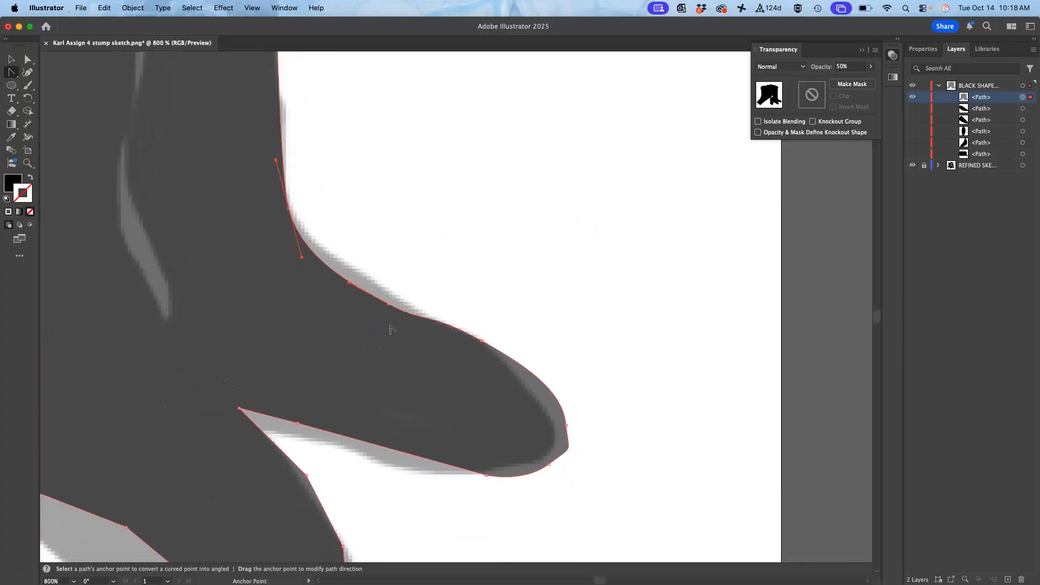
pyautogui.click(548, 465)
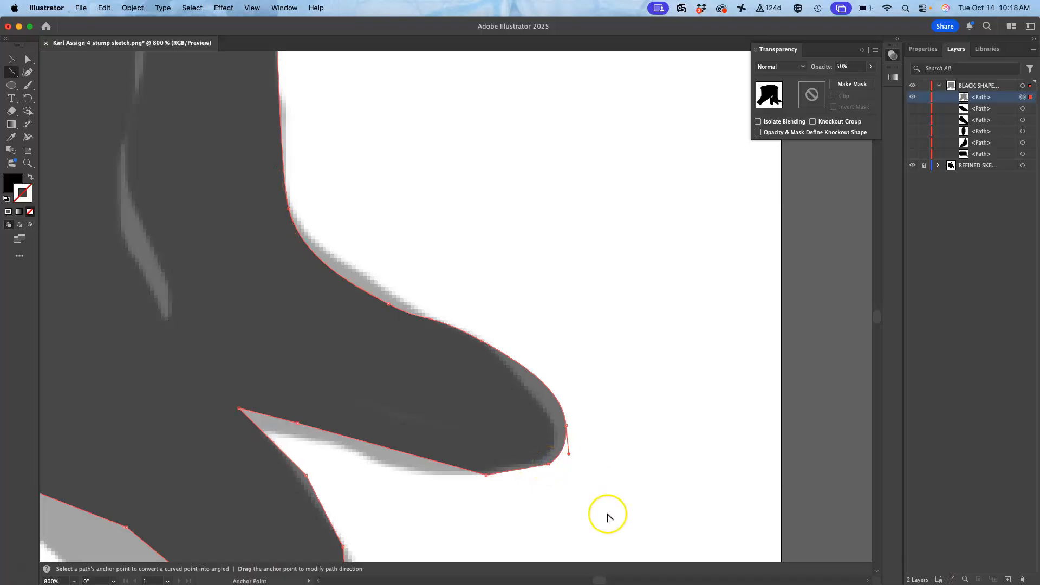
pyautogui.click(566, 426)
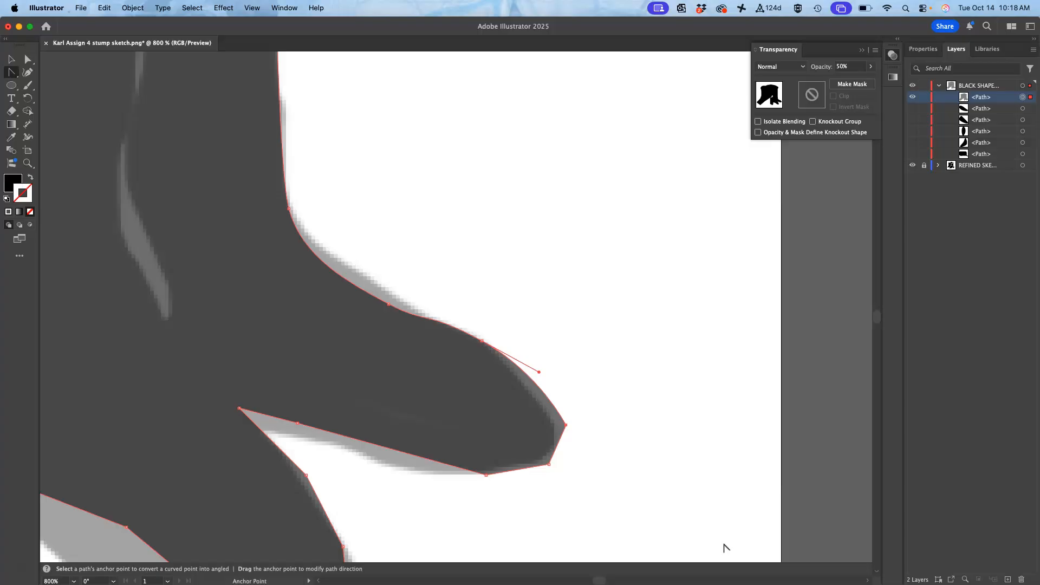
pyautogui.press('a')
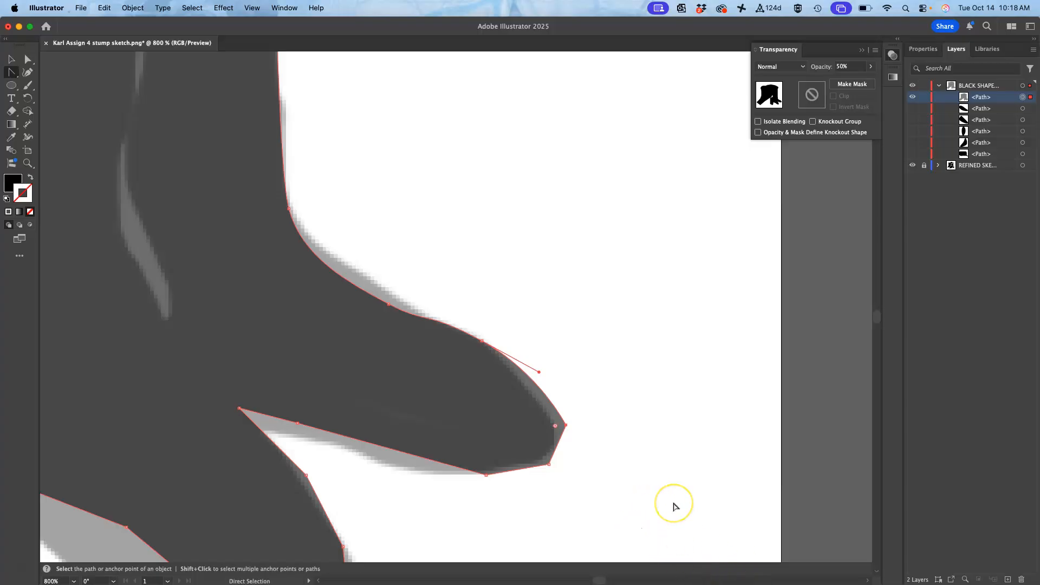
pyautogui.press('super+minus')
pyautogui.press('super+minus')
pyautogui.press('super+minus')
pyautogui.hscroll(-10, 409, 401)
pyautogui.scroll(4, 410, 401)
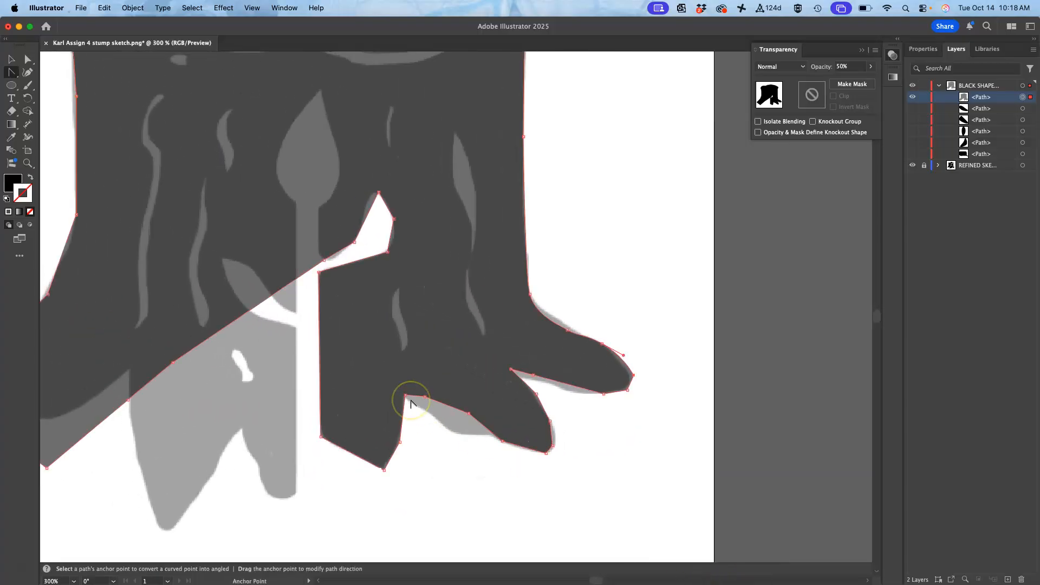
pyautogui.press('super+minus')
pyautogui.hscroll(-5, 411, 403)
pyautogui.scroll(3, 411, 404)
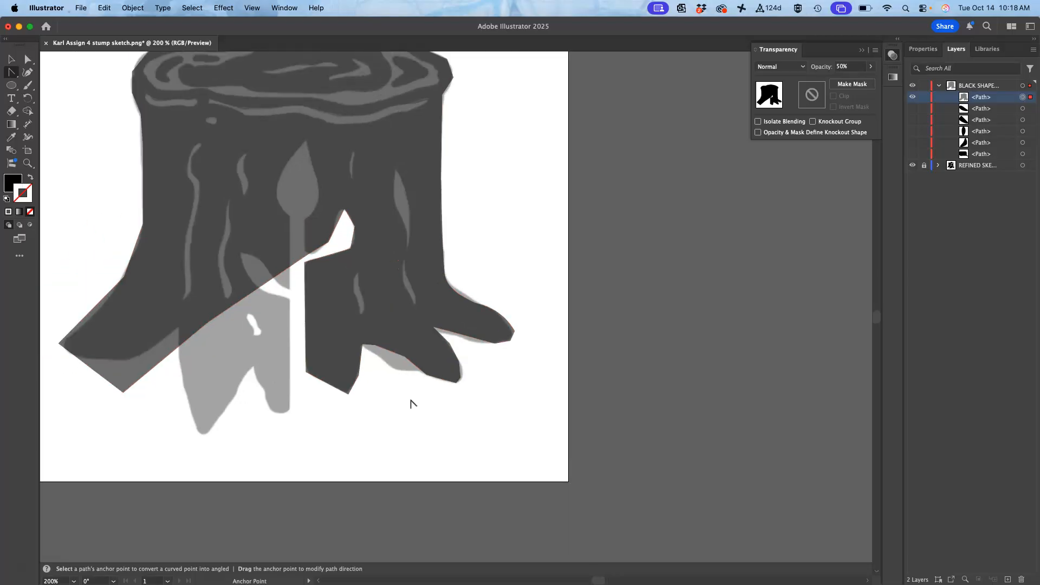
pyautogui.hotkey('shift', 'c')
pyautogui.click(423, 312)
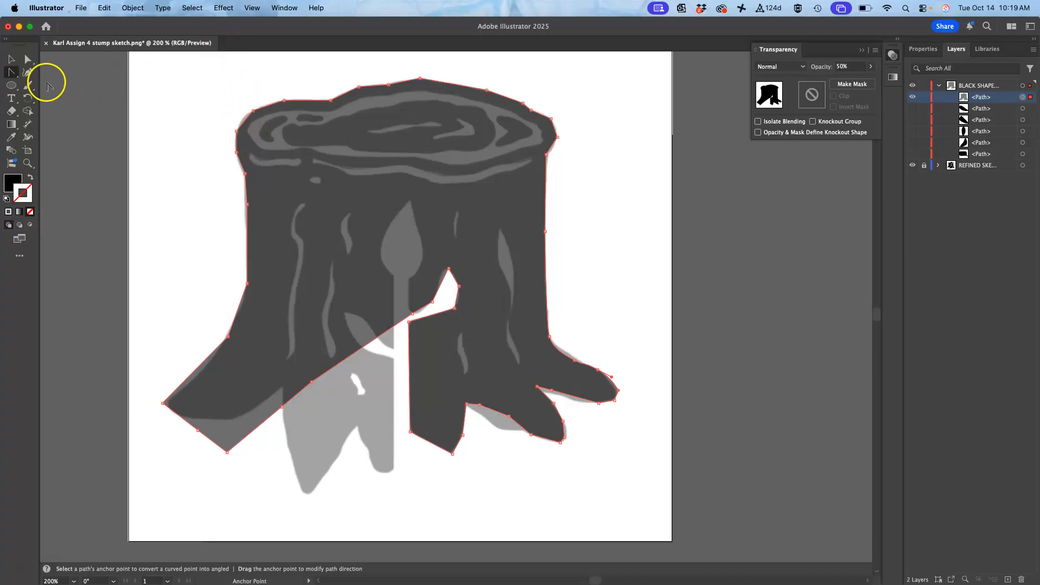
pyautogui.click(26, 74)
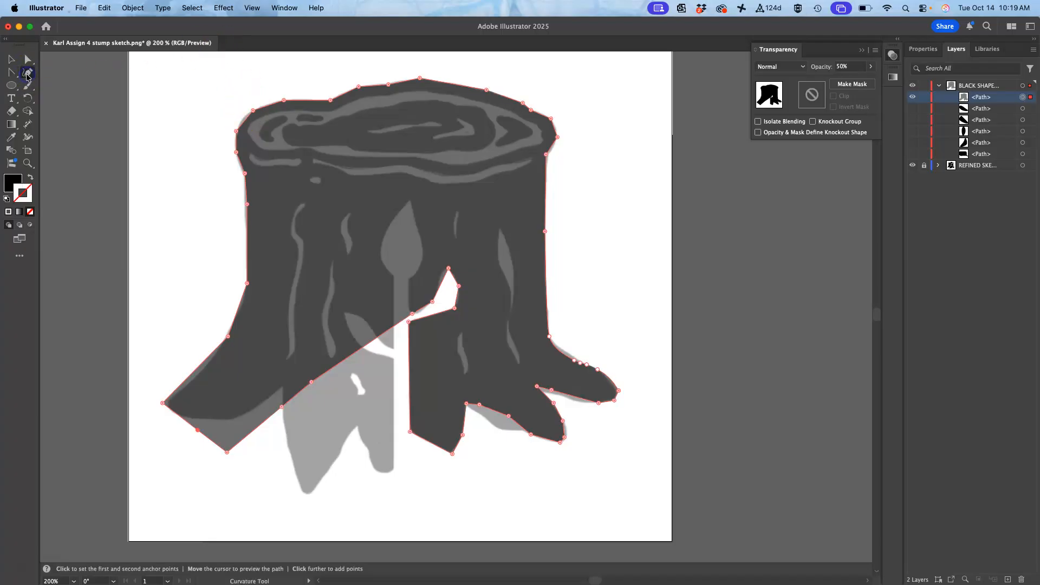
pyautogui.hotkey('shift', 'c')
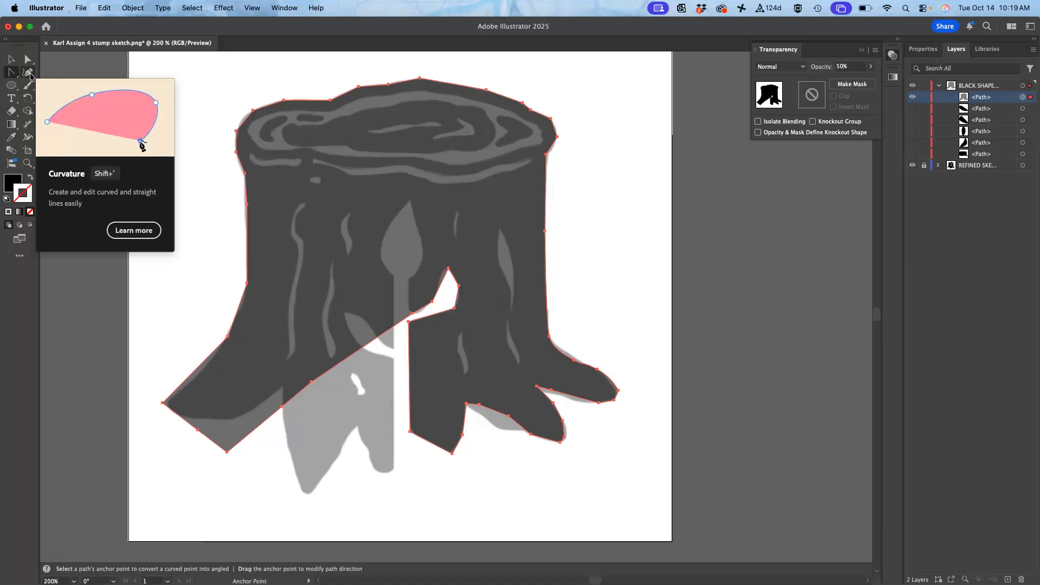
# Draw a closed freeform blob with the Pencil tool in the blank area to the left of the stump's top
pyautogui.click(25, 86)
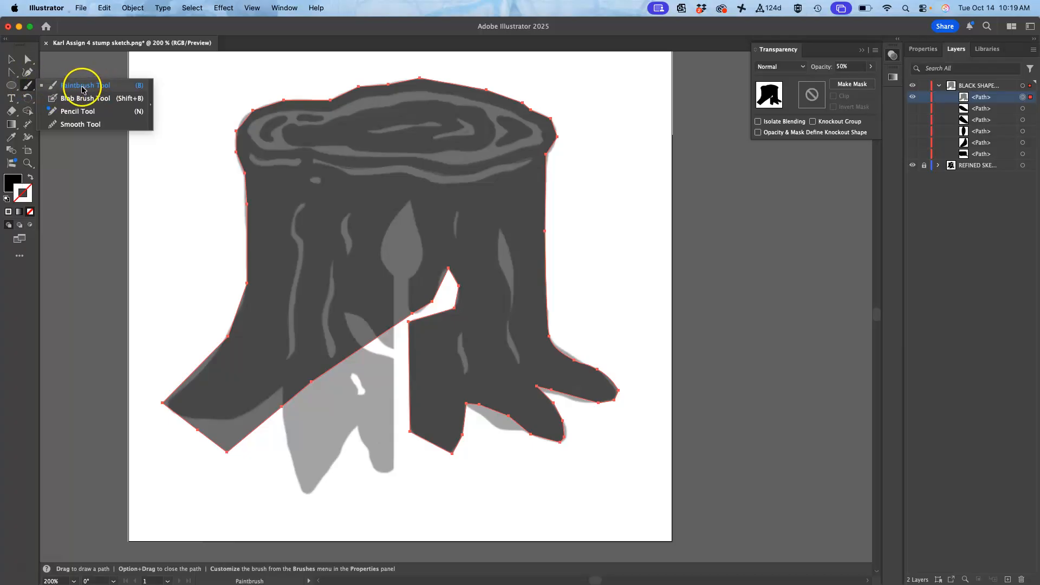
pyautogui.click(70, 112)
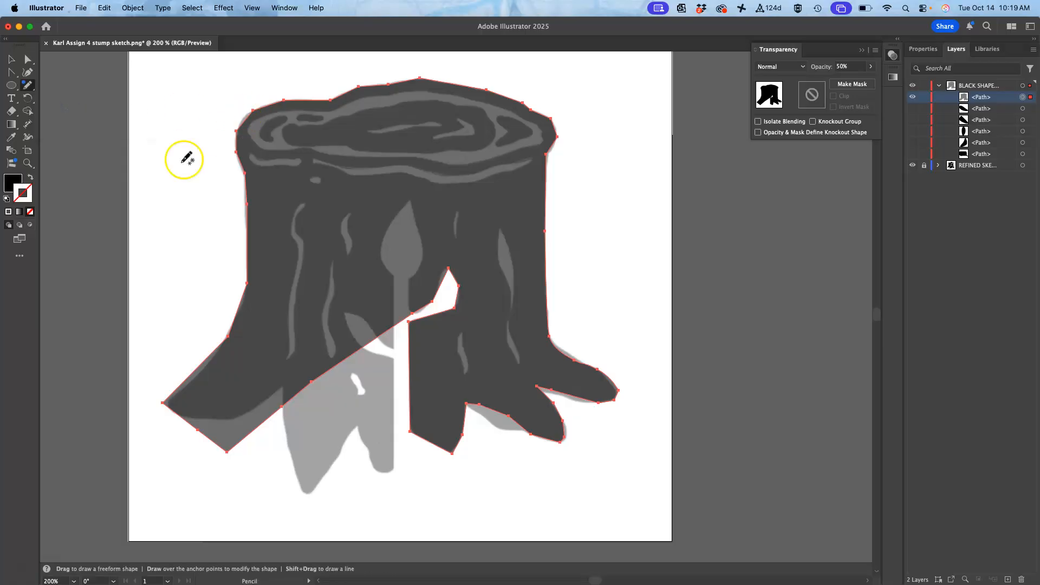
pyautogui.moveTo(168, 96)
pyautogui.mouseDown()
pyautogui.moveTo(163, 161)
pyautogui.moveTo(186, 199)
pyautogui.moveTo(215, 189)
pyautogui.moveTo(198, 135)
pyautogui.moveTo(218, 109)
pyautogui.moveTo(213, 86)
pyautogui.moveTo(167, 93)
pyautogui.mouseUp()
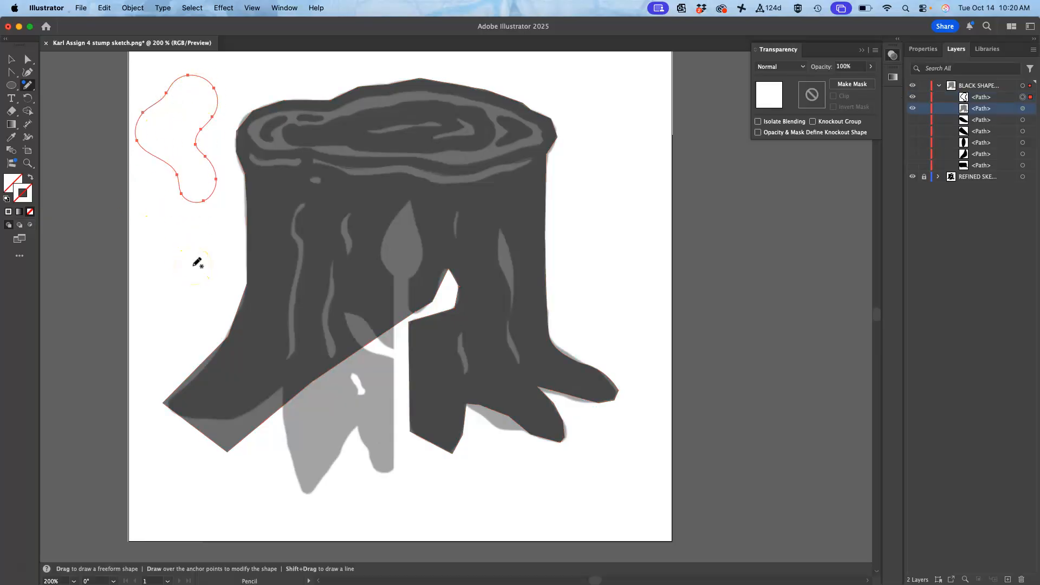
# Fill the freeform blob with black, hex 000000
pyautogui.doubleClick(14, 181)
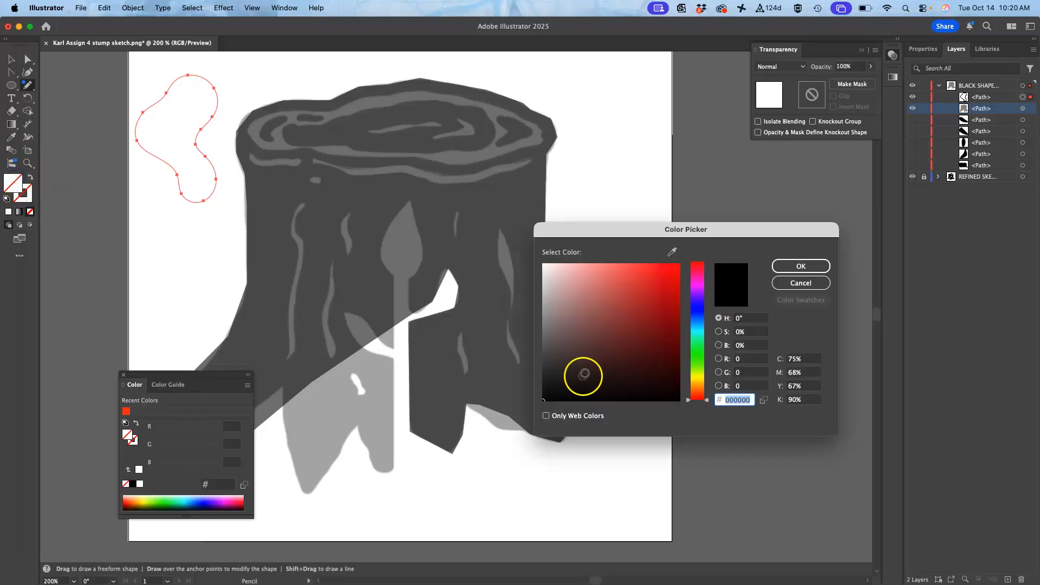
pyautogui.click(575, 387)
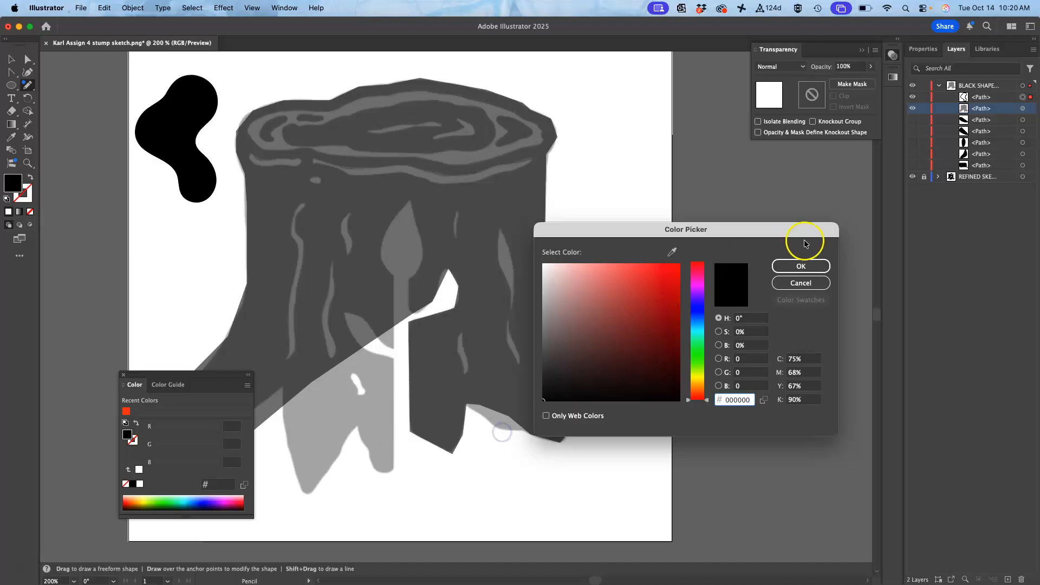
pyautogui.click(801, 266)
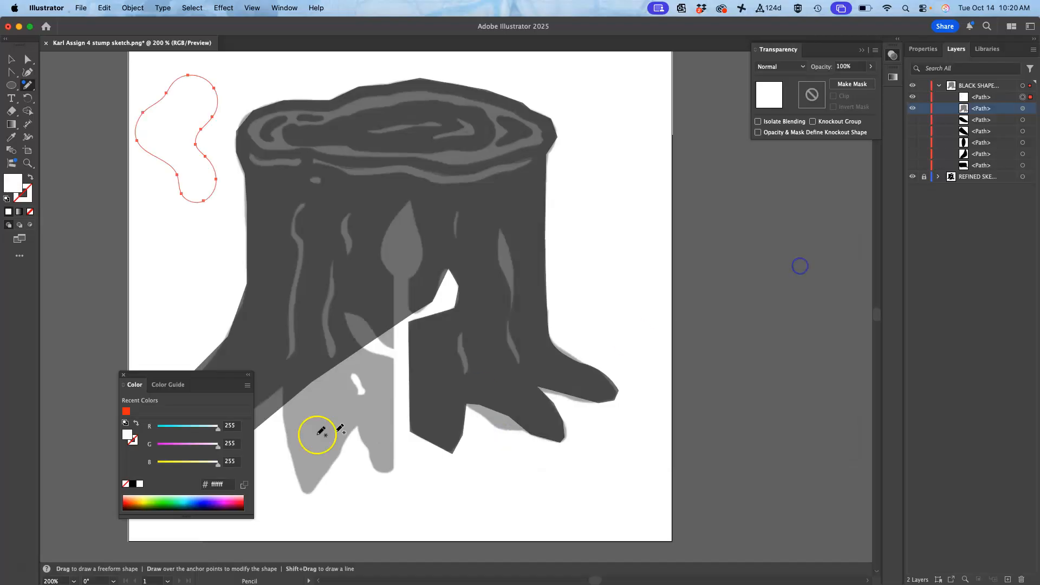
pyautogui.click(124, 374)
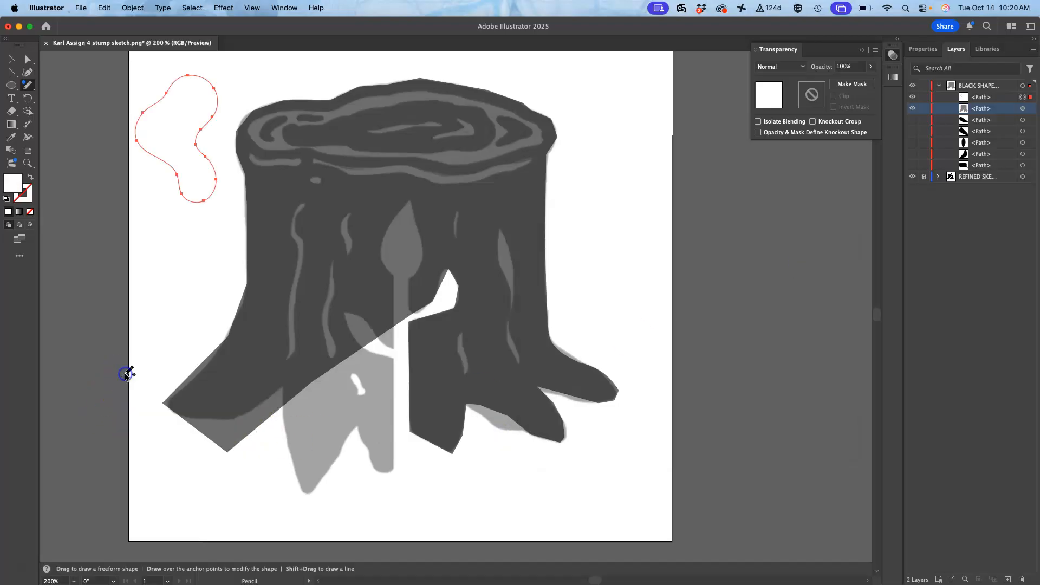
pyautogui.doubleClick(13, 183)
pyautogui.moveTo(656, 298)
pyautogui.mouseDown()
pyautogui.moveTo(586, 383)
pyautogui.moveTo(539, 409)
pyautogui.mouseUp()
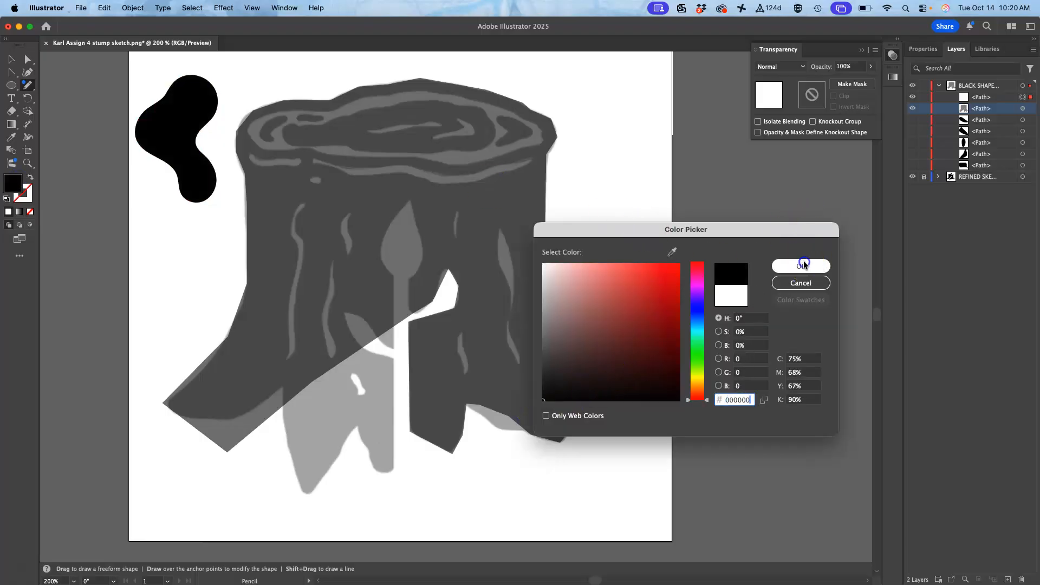
pyautogui.click(801, 265)
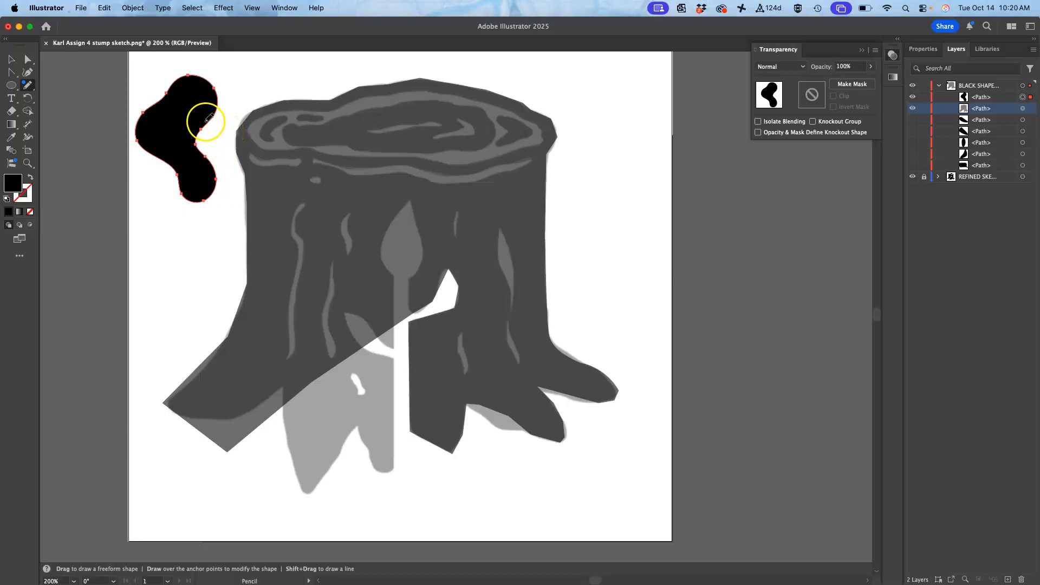
# Redraw the blob's right edge with the Pencil tool to carve a rounded notch into it
pyautogui.moveTo(217, 109); pyautogui.dragTo(217, 109)
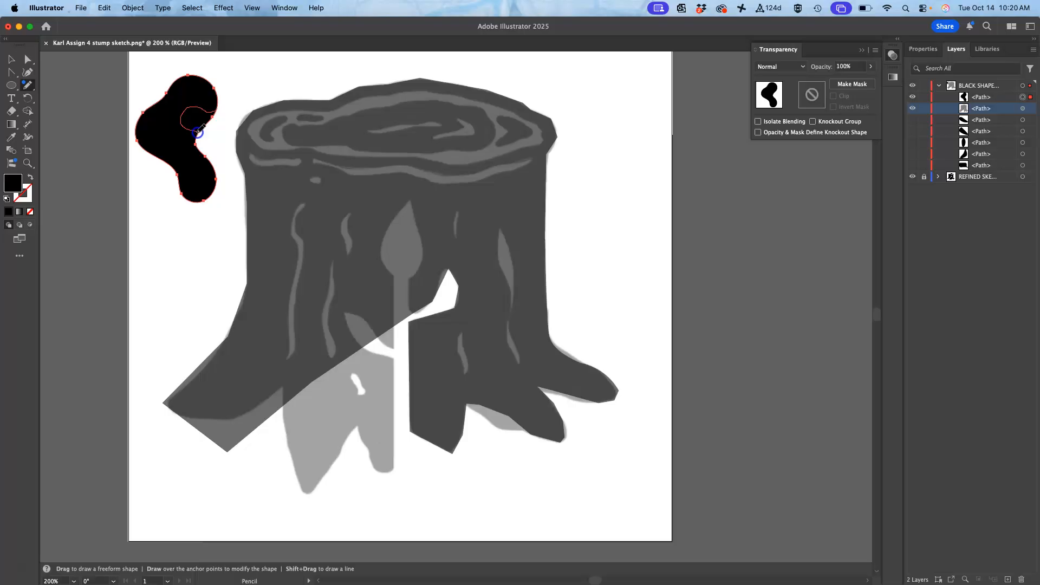
pyautogui.moveTo(195, 141); pyautogui.dragTo(196, 143)
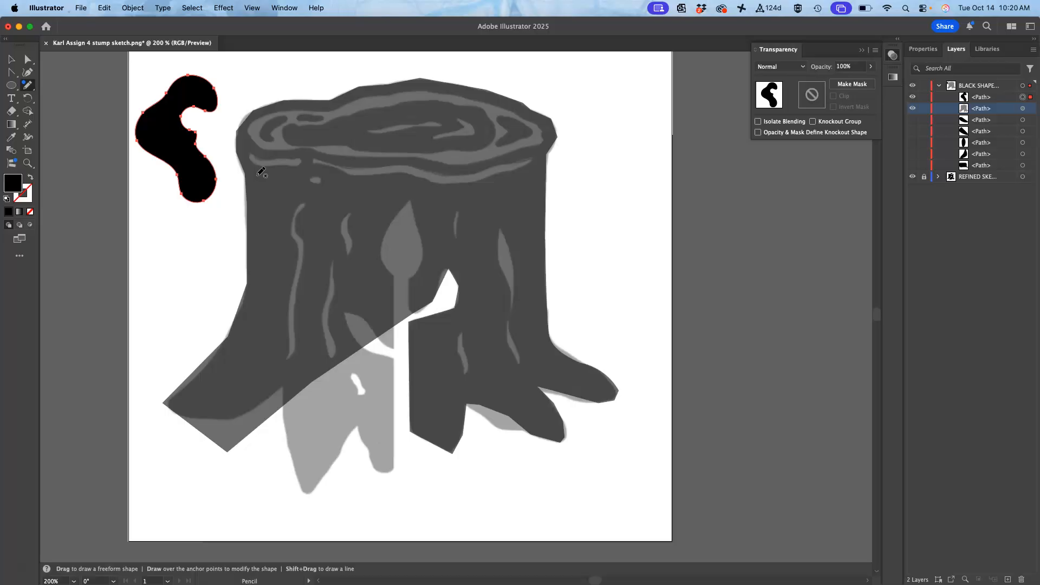
# Select the stump silhouette and redraw its edge with the Pencil tool around the sprout's bud, stem and left leaf and along the left roots
pyautogui.keyDown('super'); pyautogui.click(369, 221); pyautogui.keyUp('super')
pyautogui.press('super')
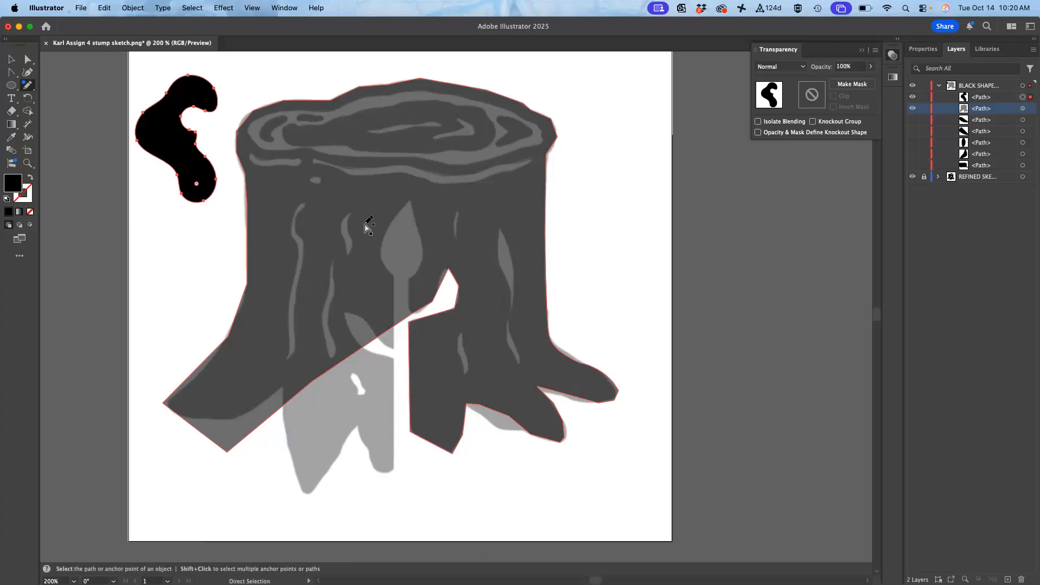
pyautogui.keyDown('super'); pyautogui.click(365, 225); pyautogui.keyUp('super')
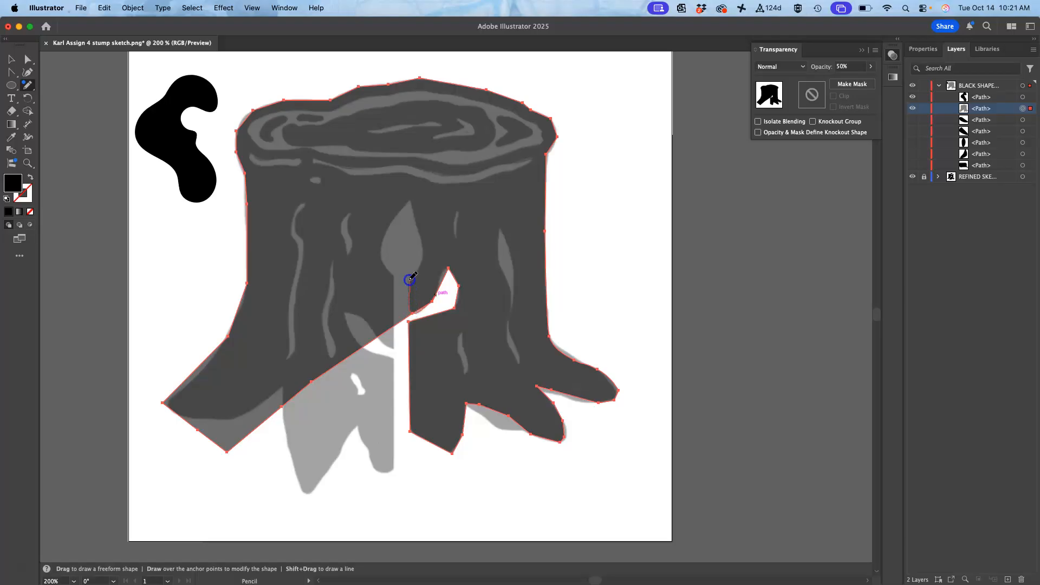
pyautogui.moveTo(422, 266)
pyautogui.mouseDown()
pyautogui.moveTo(414, 199)
pyautogui.moveTo(386, 233)
pyautogui.moveTo(379, 260)
pyautogui.moveTo(394, 295)
pyautogui.mouseUp()
pyautogui.moveTo(354, 353); pyautogui.dragTo(353, 353)
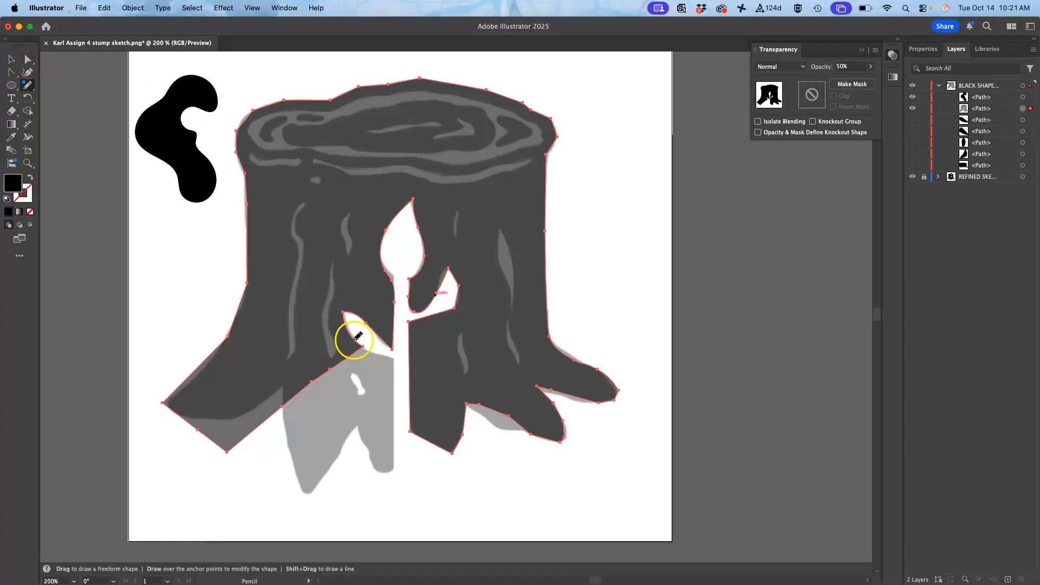
pyautogui.moveTo(353, 339)
pyautogui.mouseDown()
pyautogui.moveTo(393, 360)
pyautogui.moveTo(389, 472)
pyautogui.moveTo(374, 468)
pyautogui.moveTo(358, 426)
pyautogui.moveTo(301, 492)
pyautogui.moveTo(289, 383)
pyautogui.moveTo(232, 425)
pyautogui.moveTo(189, 428)
pyautogui.moveTo(162, 401)
pyautogui.mouseUp()
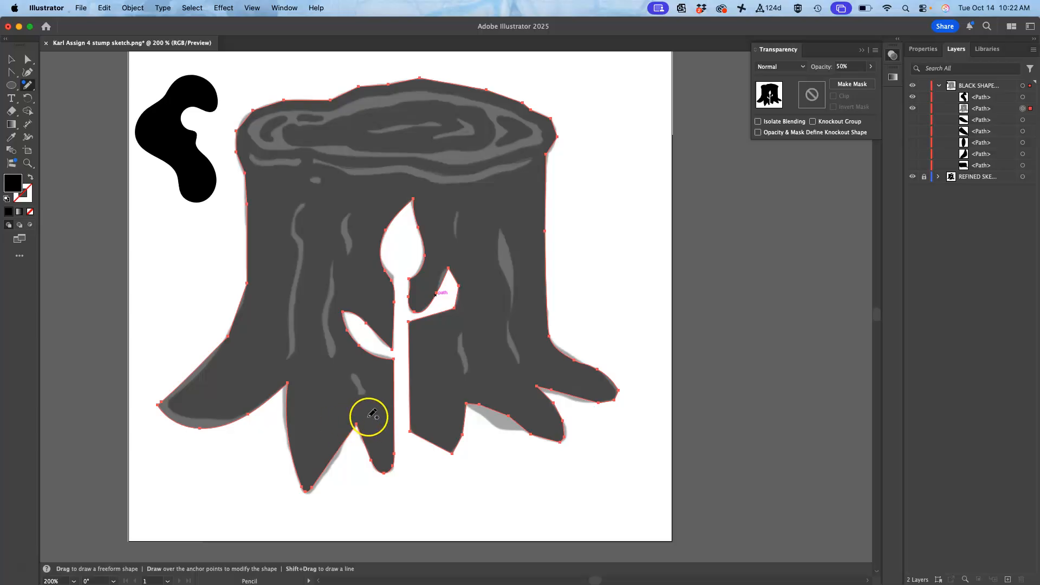
# Redraw the lower edges of the roots to the right of the sprout's stem with the Pencil tool, following the sketch
pyautogui.moveTo(410, 415); pyautogui.dragTo(445, 451)
pyautogui.moveTo(465, 414)
pyautogui.mouseDown()
pyautogui.moveTo(468, 404)
pyautogui.moveTo(532, 433)
pyautogui.mouseUp()
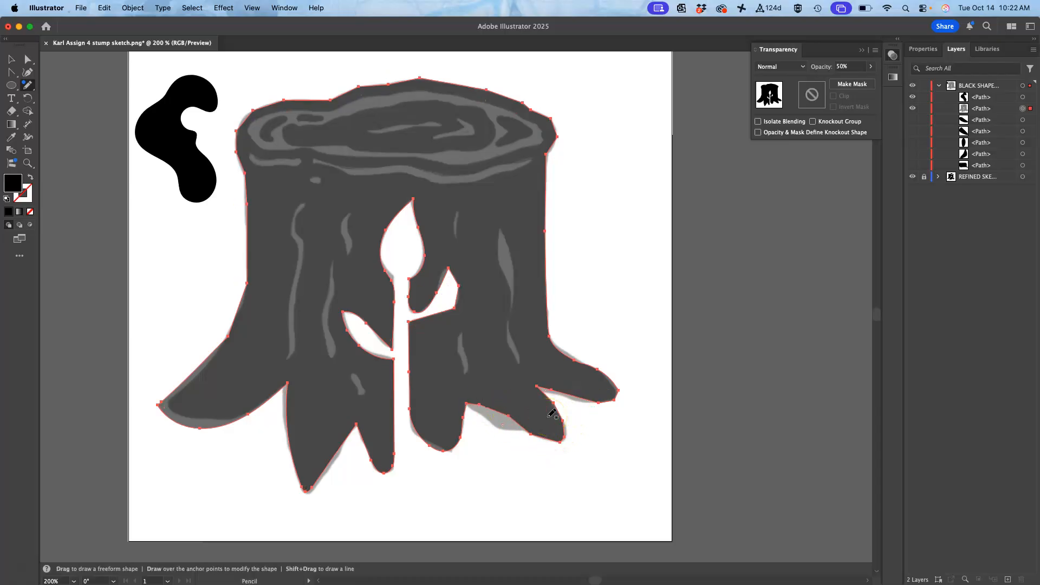
pyautogui.moveTo(469, 404); pyautogui.dragTo(564, 440)
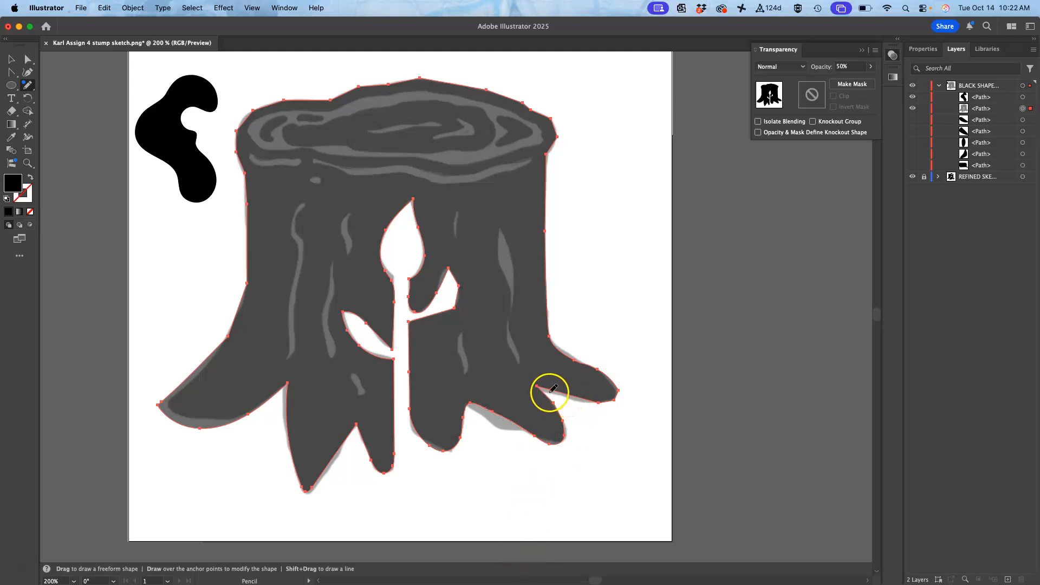
pyautogui.moveTo(536, 388)
pyautogui.mouseDown()
pyautogui.moveTo(598, 404)
pyautogui.moveTo(616, 387)
pyautogui.mouseUp()
# Refine the bud's left edge and both sides of the stem below the bud by redrawing them over the sketch
pyautogui.press('super+equal')
pyautogui.press('super+equal')
pyautogui.press('super+equal')
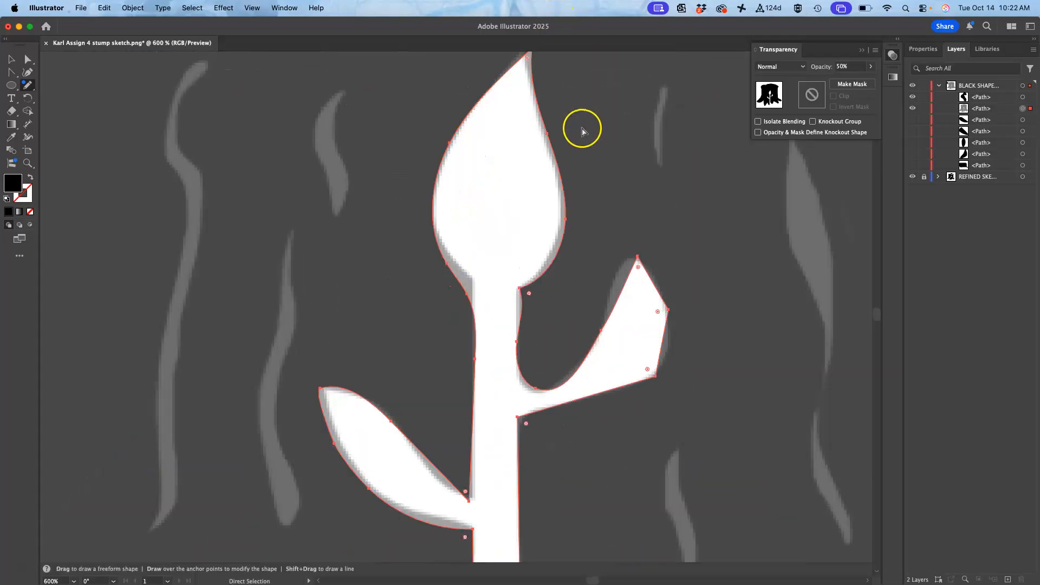
pyautogui.moveTo(531, 283)
pyautogui.mouseDown()
pyautogui.moveTo(516, 295)
pyautogui.moveTo(516, 373)
pyautogui.moveTo(547, 389)
pyautogui.mouseUp()
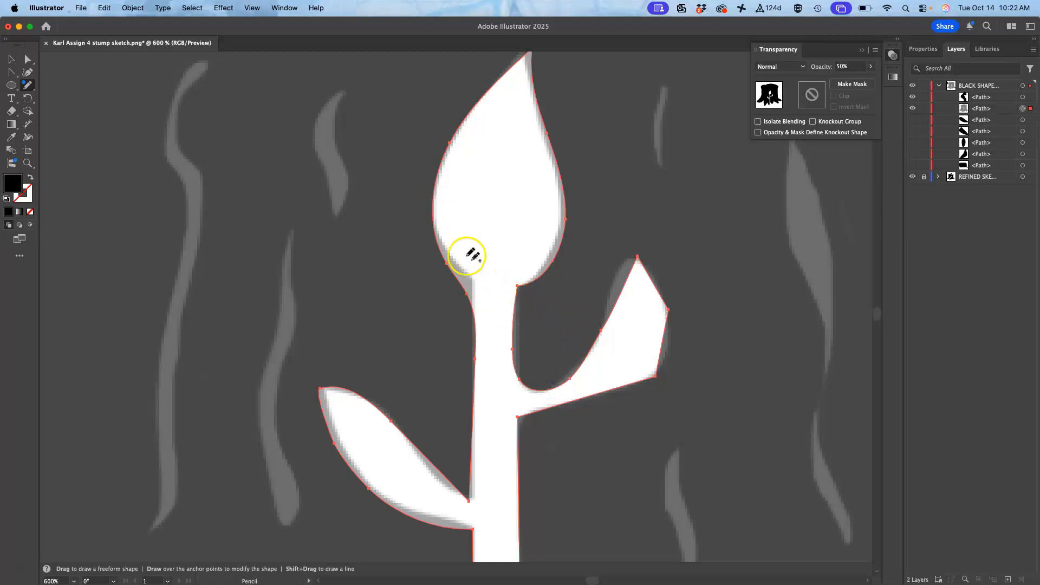
pyautogui.moveTo(433, 211)
pyautogui.mouseDown()
pyautogui.moveTo(439, 239)
pyautogui.moveTo(473, 282)
pyautogui.moveTo(476, 352)
pyautogui.mouseUp()
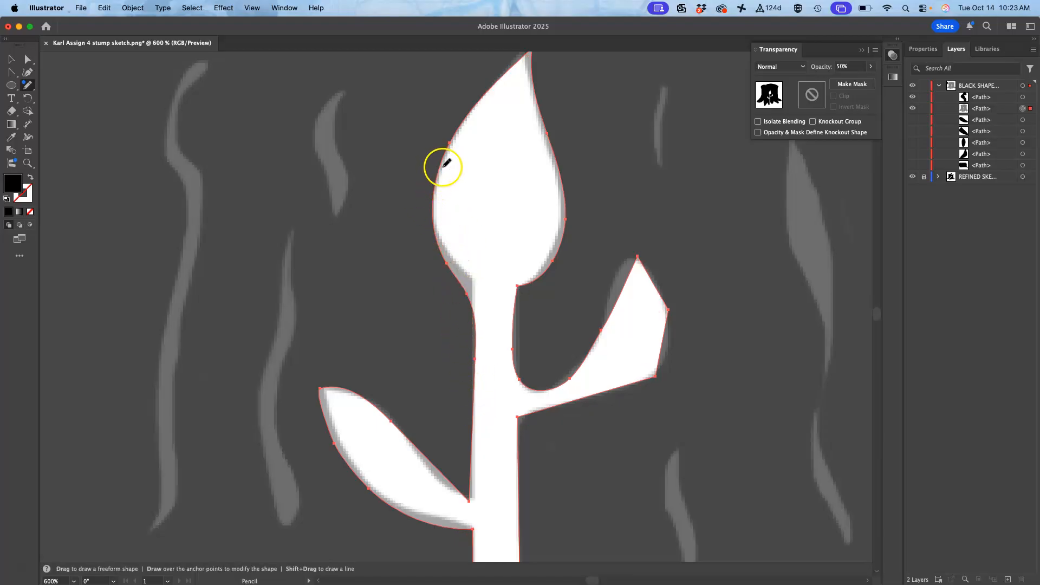
pyautogui.moveTo(452, 140)
pyautogui.mouseDown()
pyautogui.moveTo(433, 212)
pyautogui.moveTo(450, 252)
pyautogui.moveTo(475, 273)
pyautogui.moveTo(477, 366)
pyautogui.mouseUp()
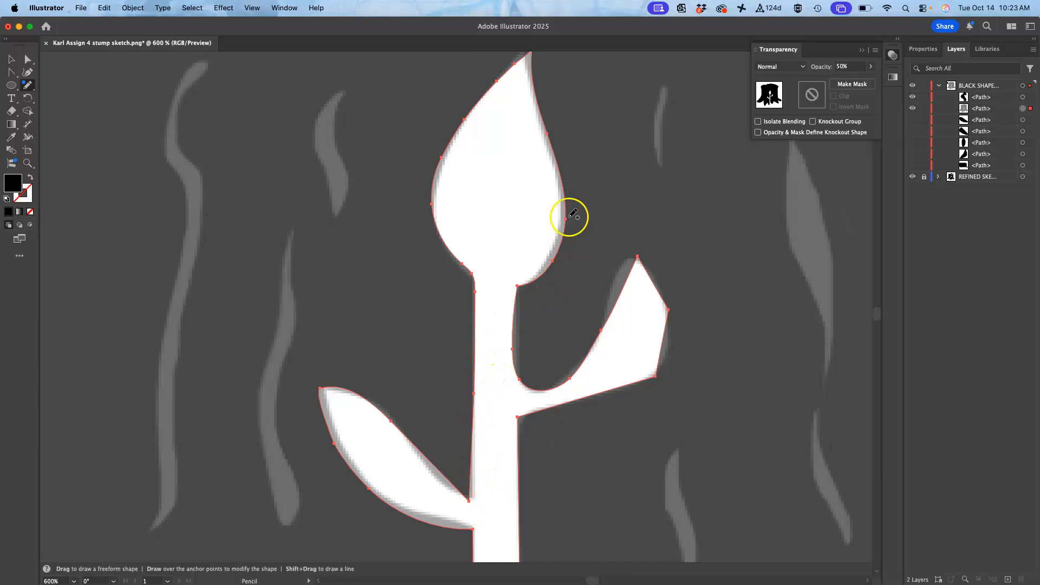
# Set the Pencil tool's fidelity one notch short of Smooth
pyautogui.doubleClick(28, 86)
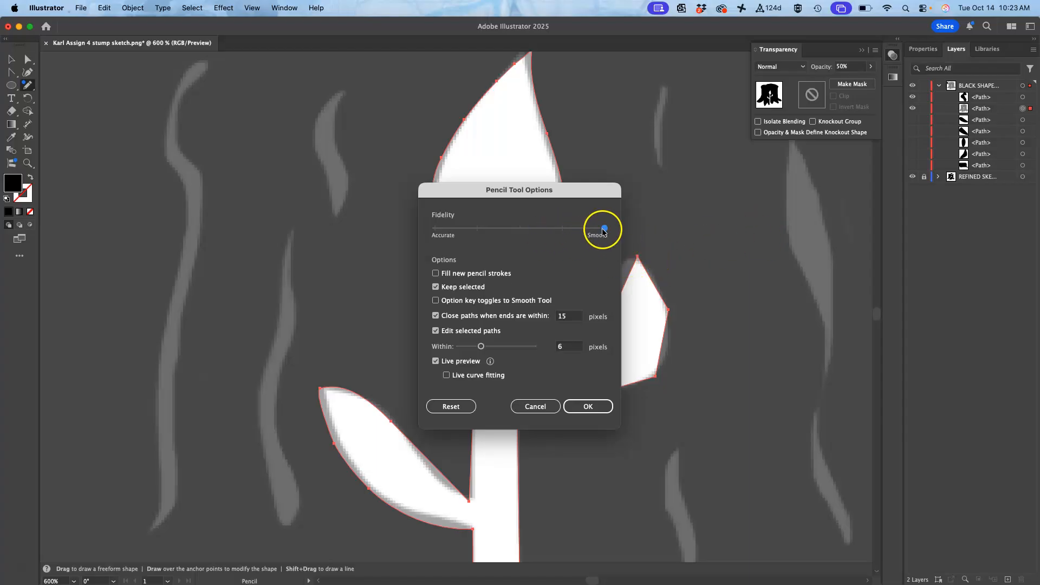
pyautogui.moveTo(591, 234); pyautogui.dragTo(564, 230)
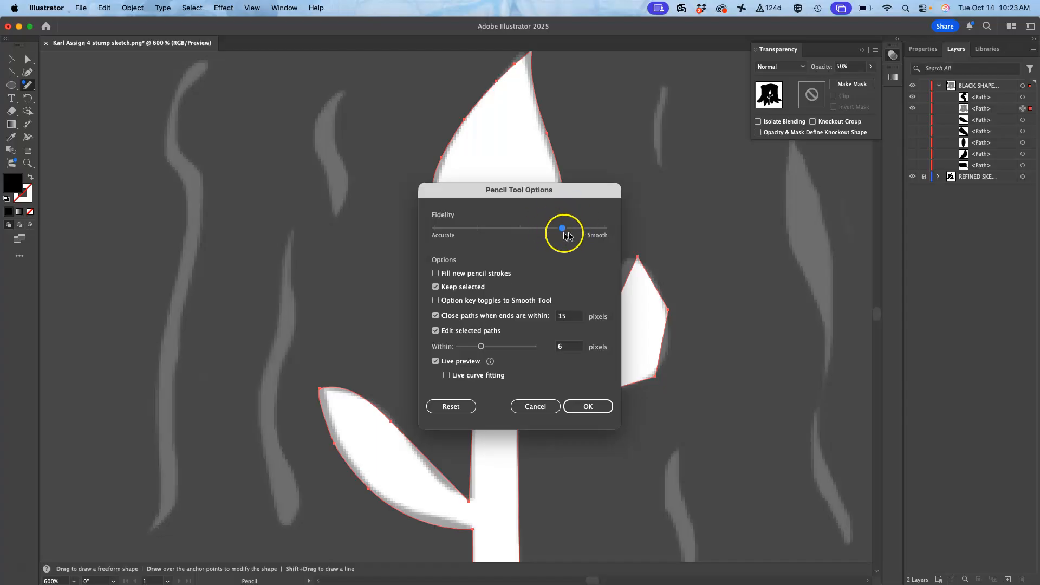
pyautogui.click(597, 406)
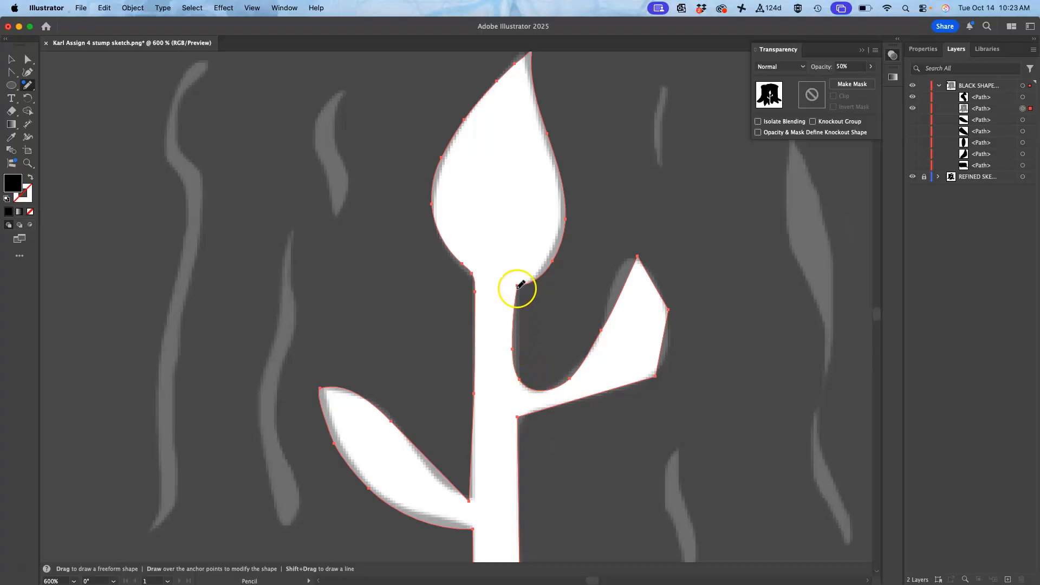
# Redraw the stem's right edge below the bud and the right leaf's outline with the Pencil tool to match the sketch
pyautogui.moveTo(532, 278); pyautogui.dragTo(534, 279)
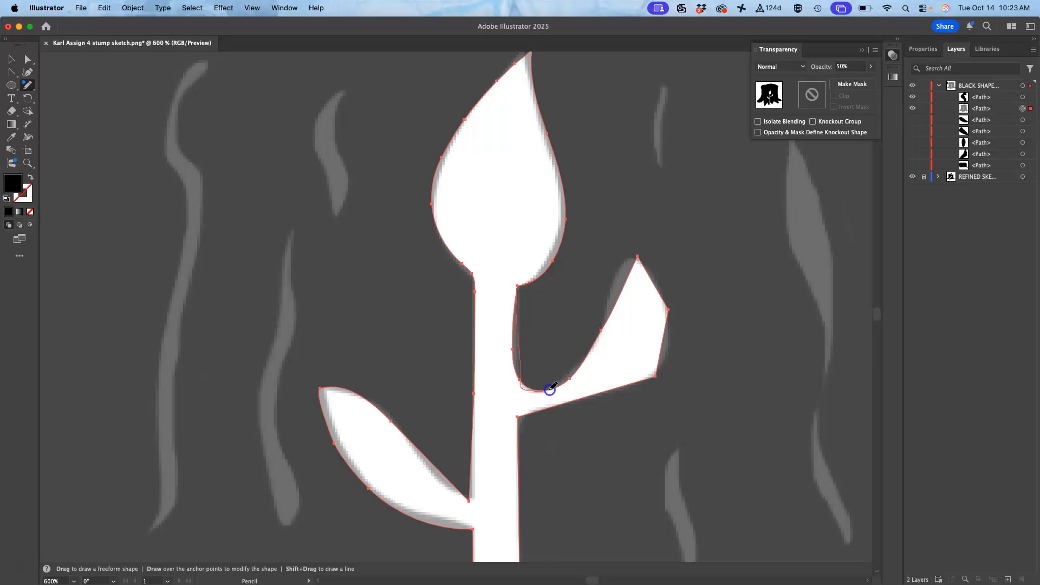
pyautogui.moveTo(550, 388); pyautogui.dragTo(550, 385)
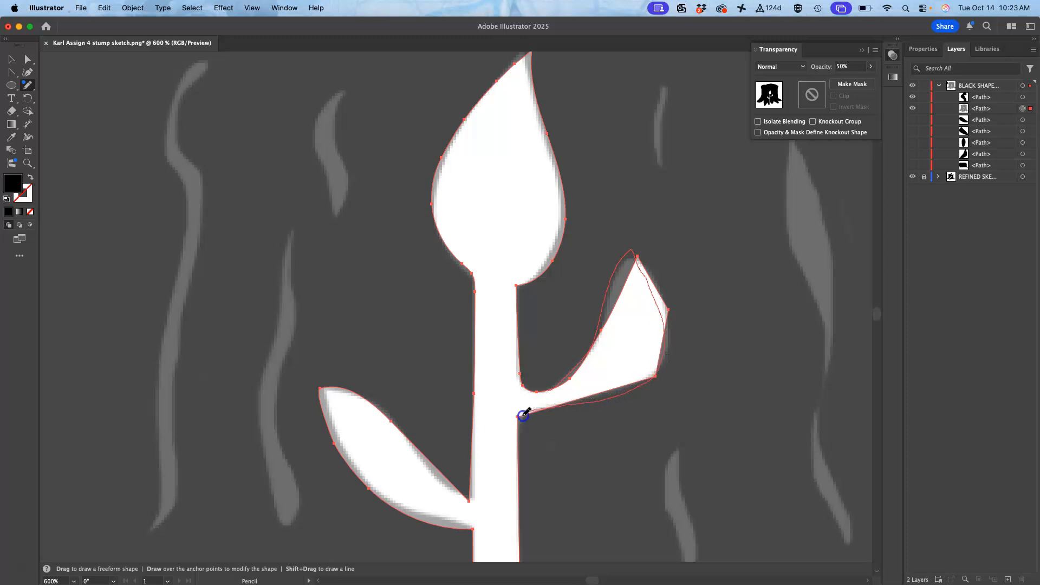
pyautogui.moveTo(518, 418); pyautogui.dragTo(516, 418)
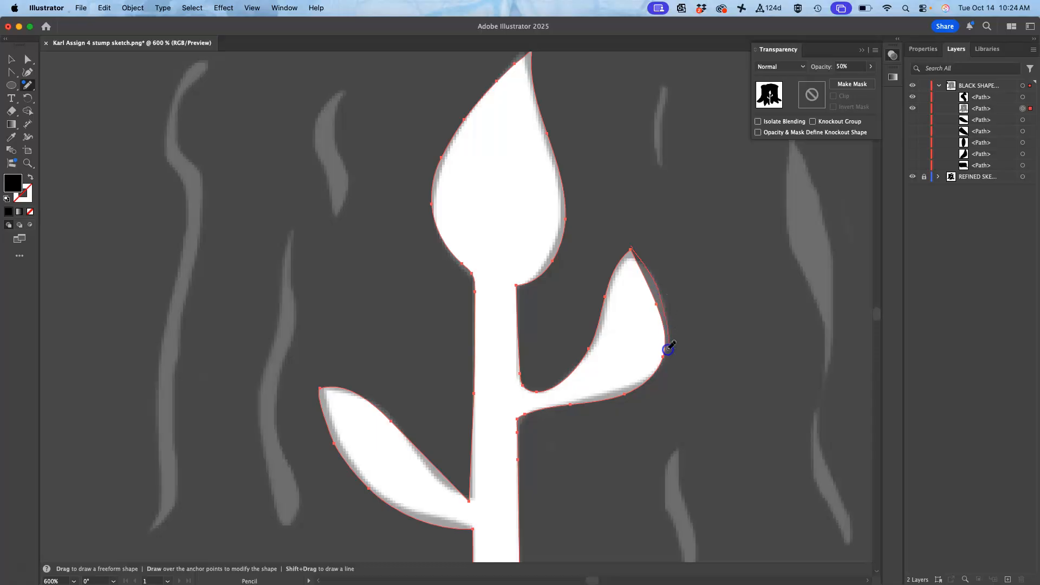
pyautogui.moveTo(655, 374); pyautogui.dragTo(655, 375)
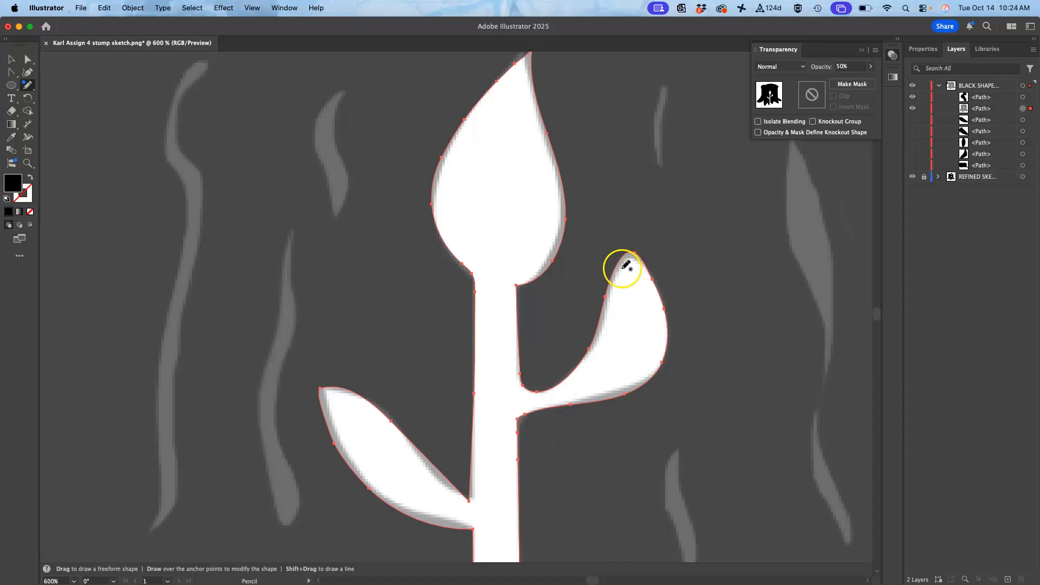
pyautogui.press('super+z')
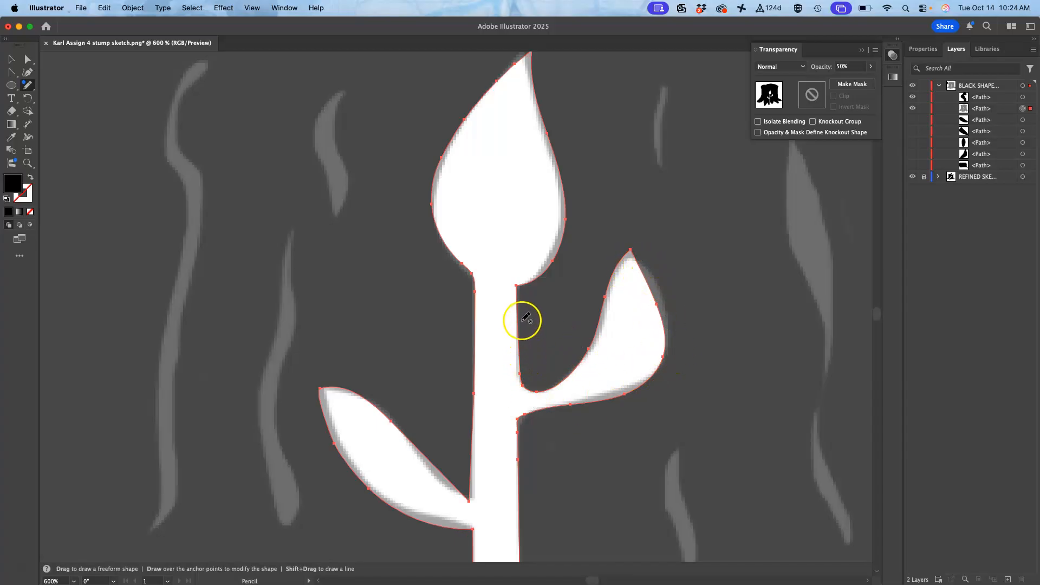
pyautogui.moveTo(518, 321); pyautogui.dragTo(519, 332)
pyautogui.moveTo(543, 393); pyautogui.dragTo(545, 396)
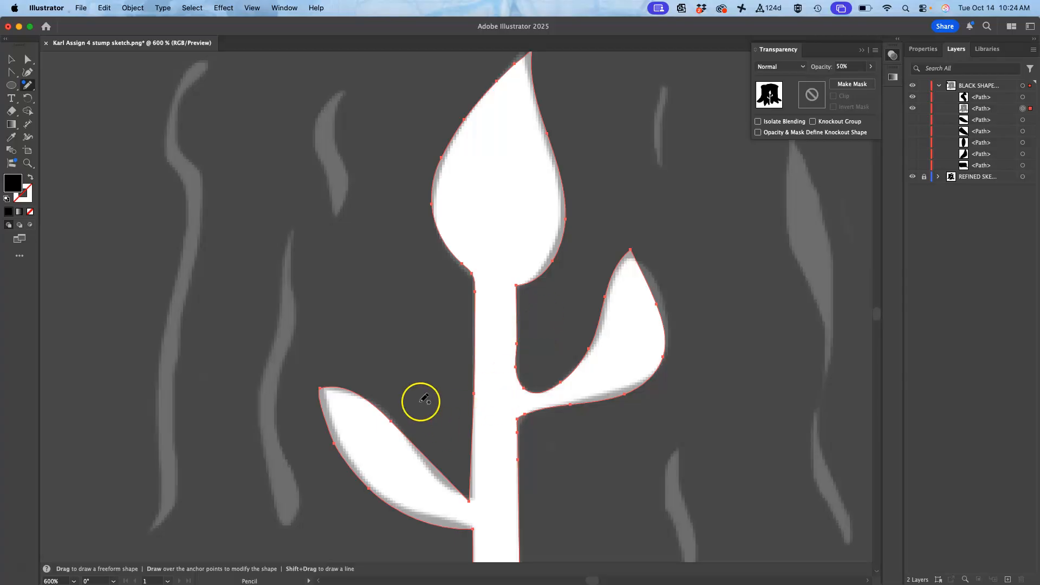
# Remove the surplus anchors from the stem's right edge above the right leaf with the Pen tool
pyautogui.press('super+minus')
pyautogui.press('super+minus')
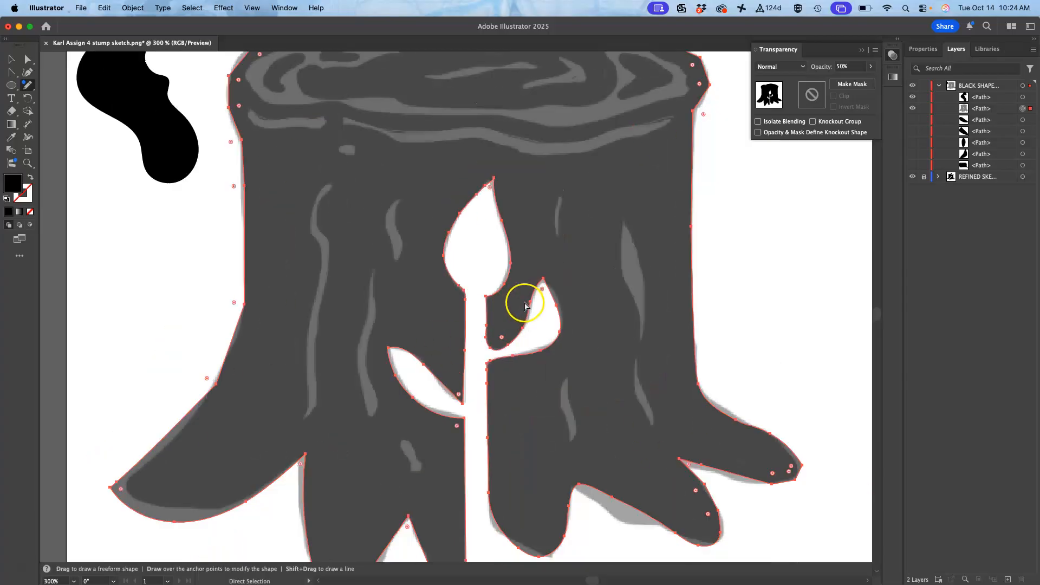
pyautogui.press('super+minus')
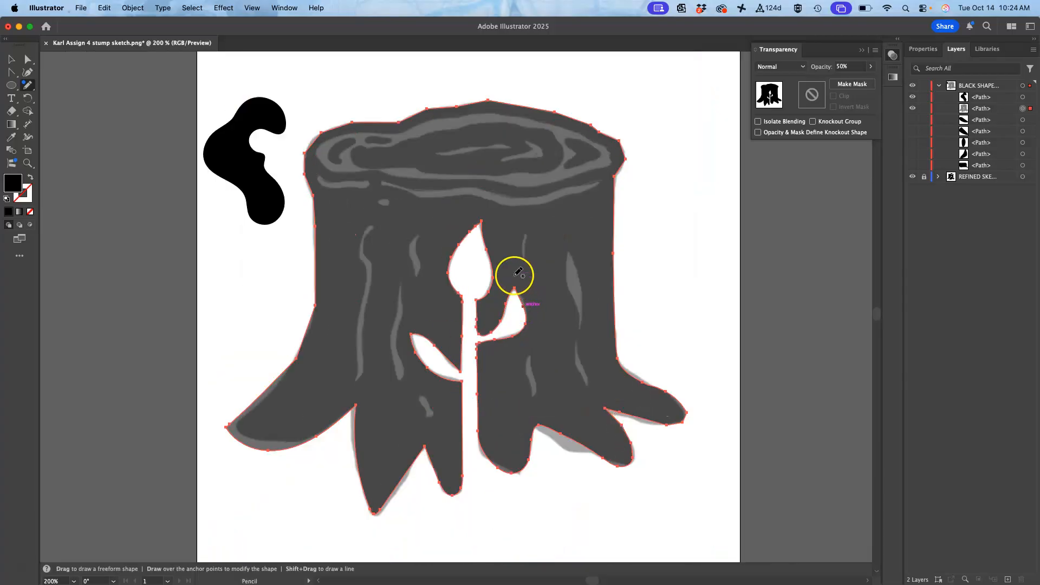
pyautogui.click(36, 72)
pyautogui.click(42, 74)
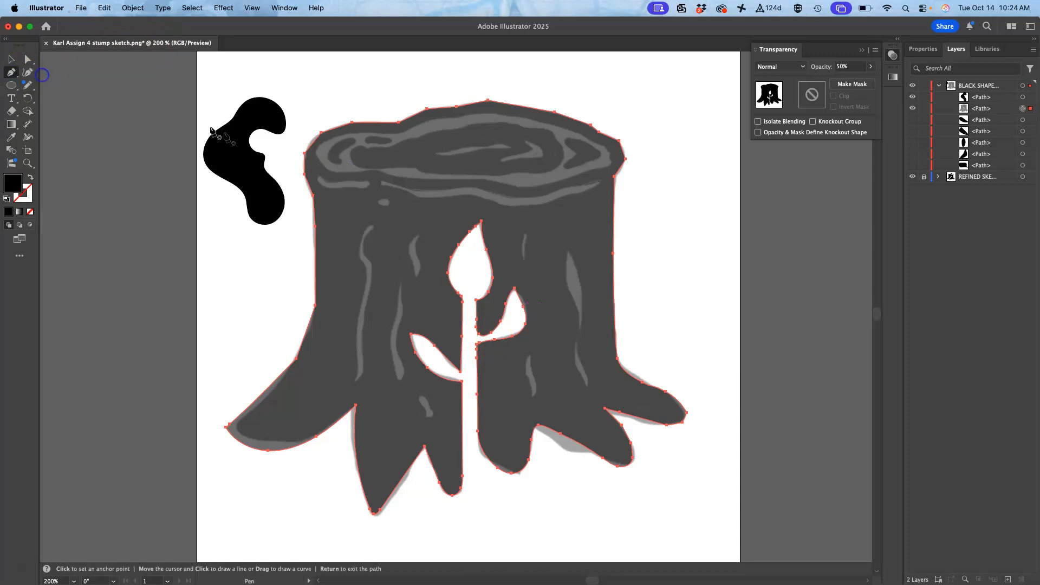
pyautogui.scroll(4, 458, 239)
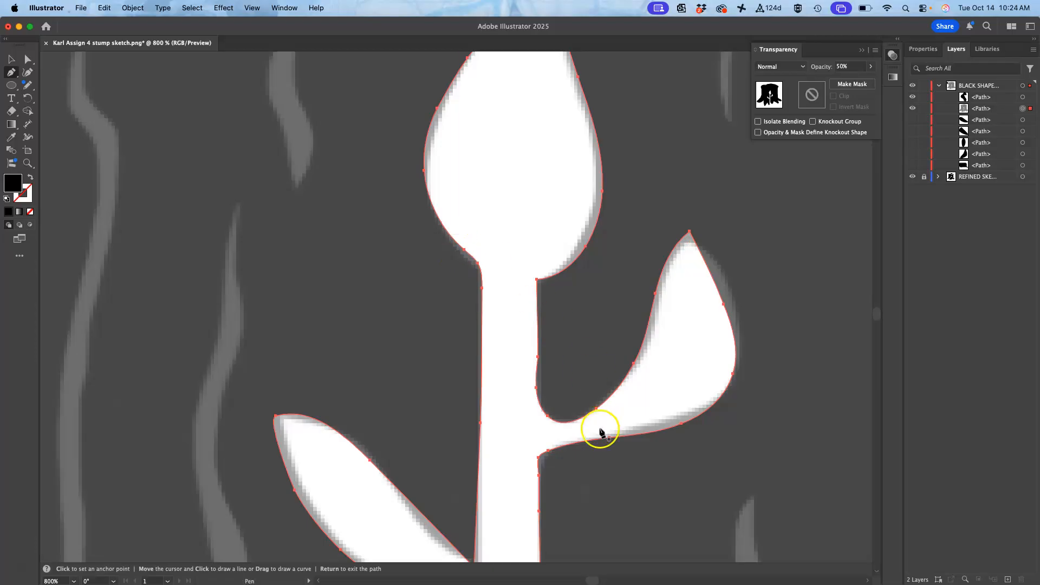
pyautogui.click(538, 357)
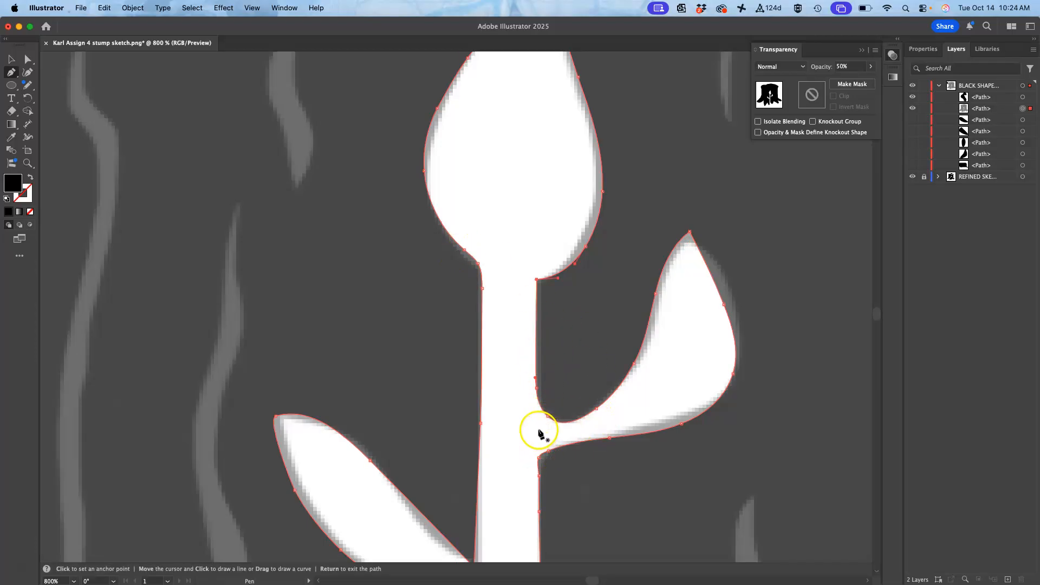
pyautogui.click(535, 379)
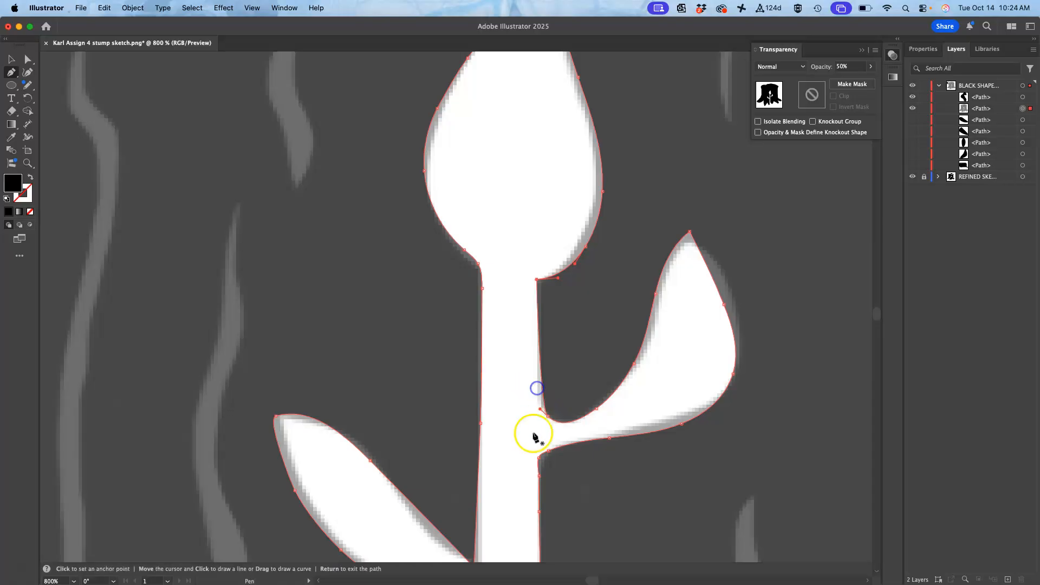
# Reposition the anchor where the stem meets the right leaf's upper edge with the Direct Selection tool
pyautogui.click(28, 59)
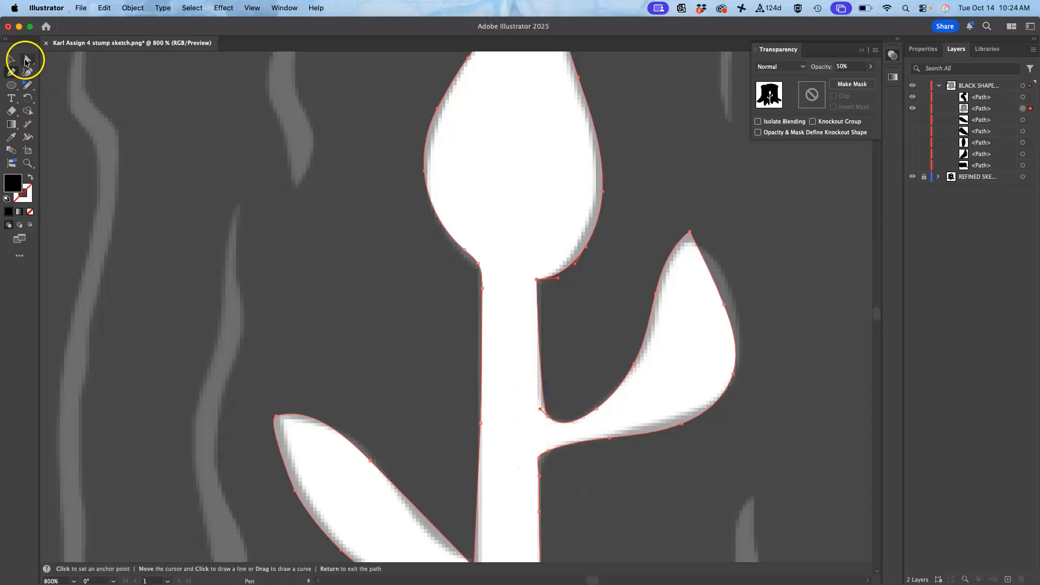
pyautogui.click(516, 346)
pyautogui.moveTo(549, 414); pyautogui.dragTo(540, 418)
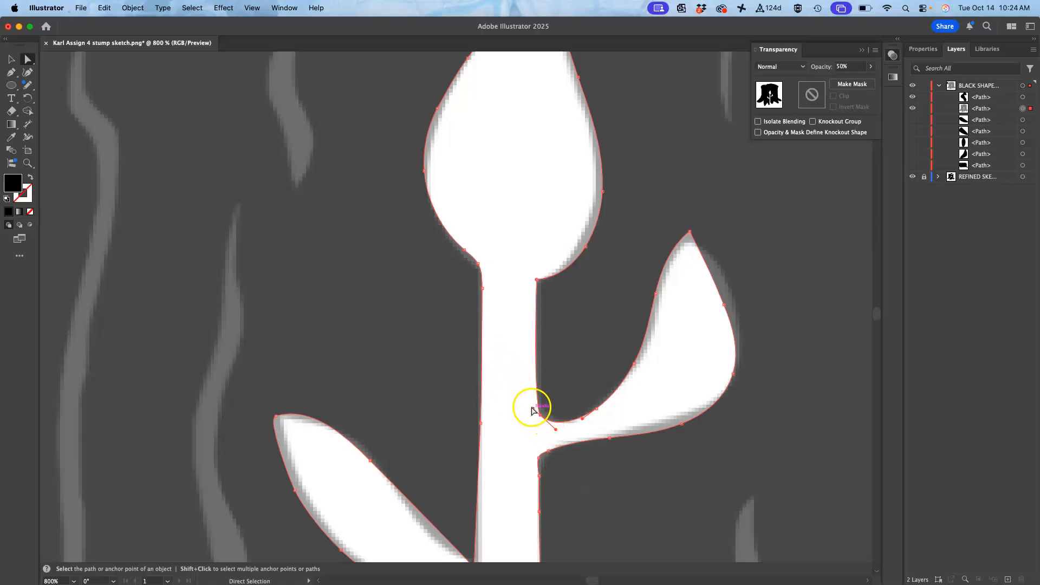
pyautogui.moveTo(533, 411); pyautogui.dragTo(542, 418)
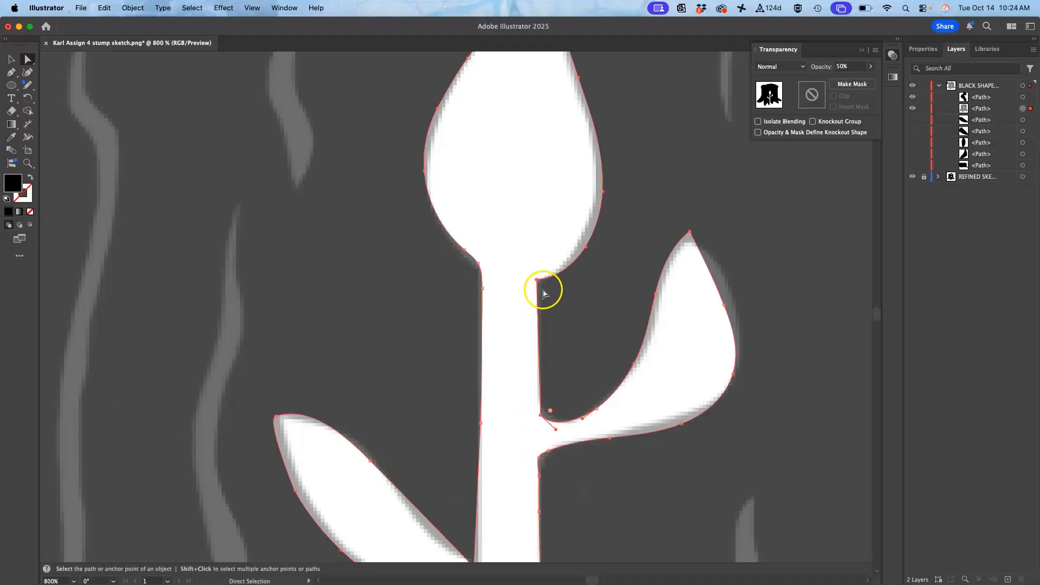